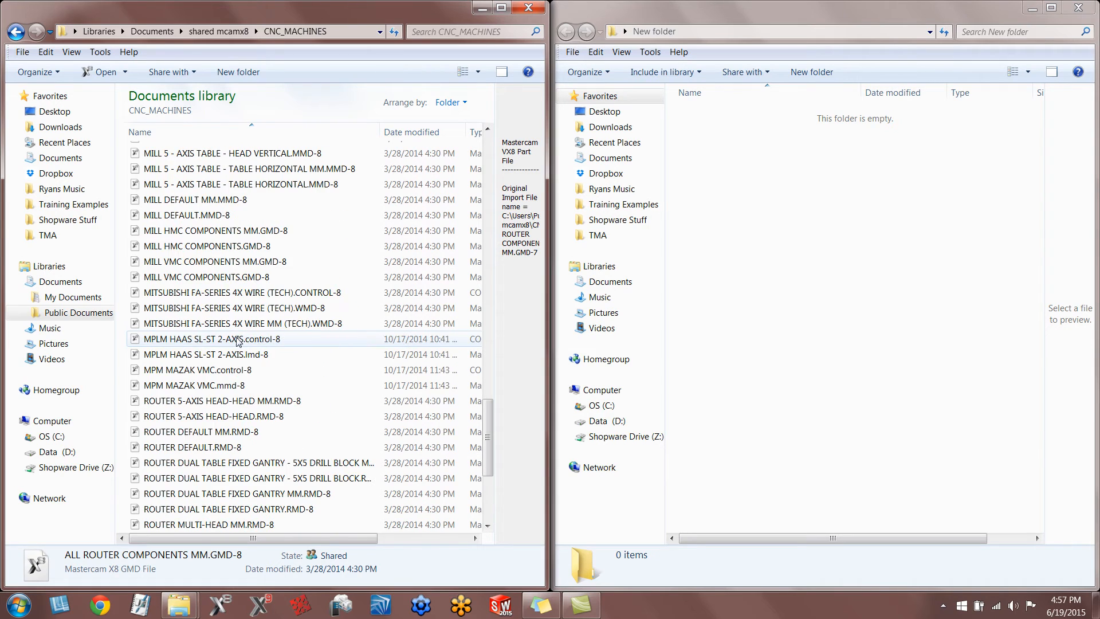
Copy the control and machine definition files for MPLM HAAS SL-ST 2-AXIS and MPM MAZAK VMC from CNC_MACHINES into New folder.
click(204, 388)
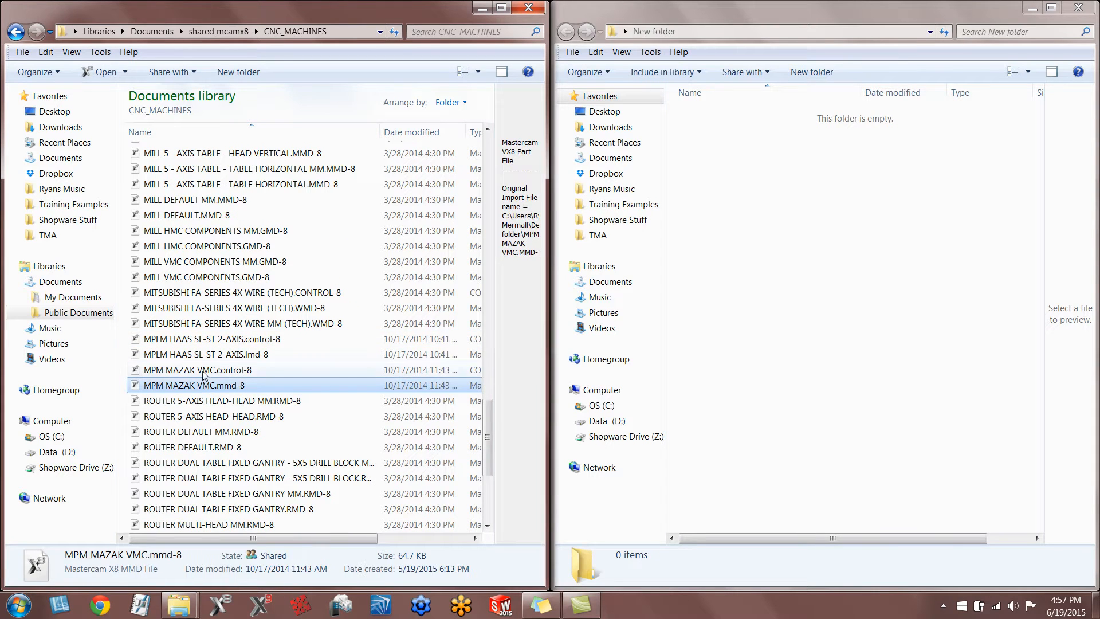
shift+click(223, 341)
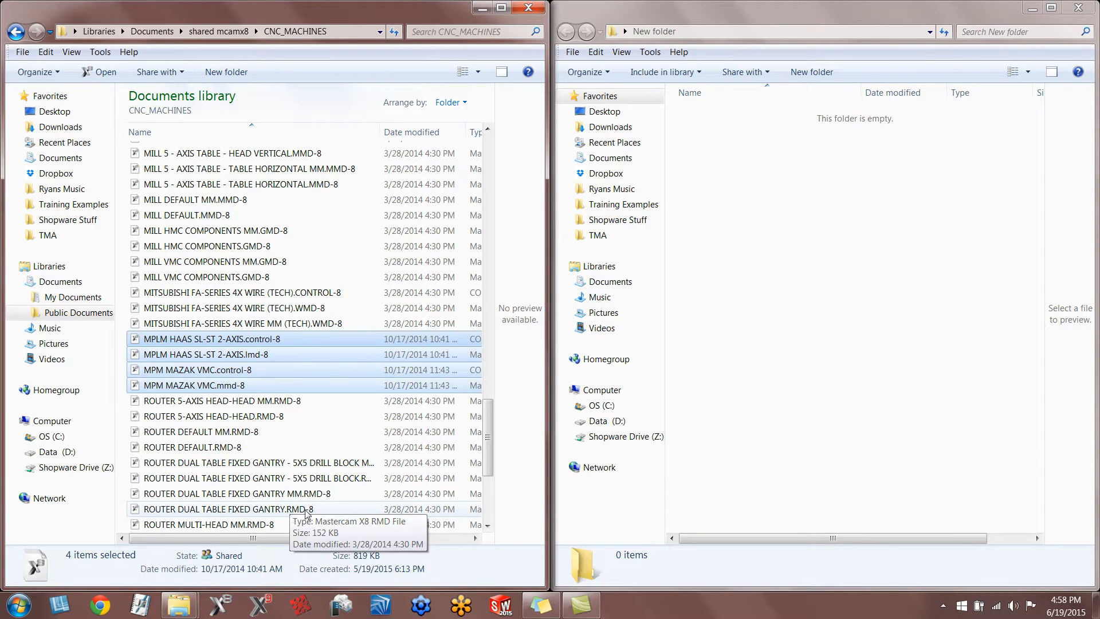
right_click(280, 355)
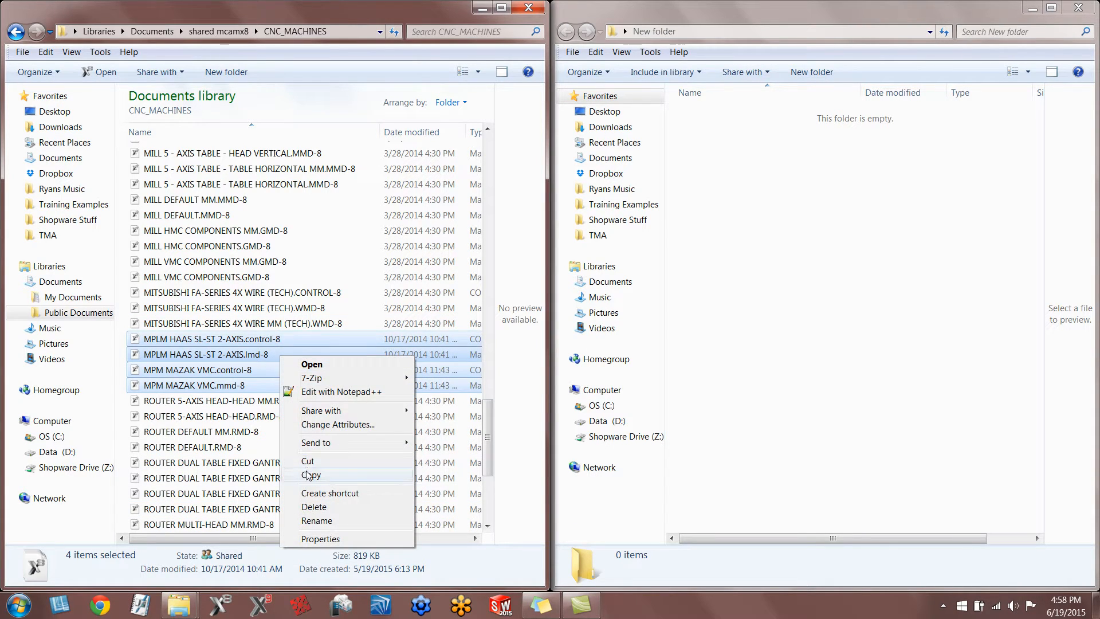
click(308, 475)
right_click(773, 232)
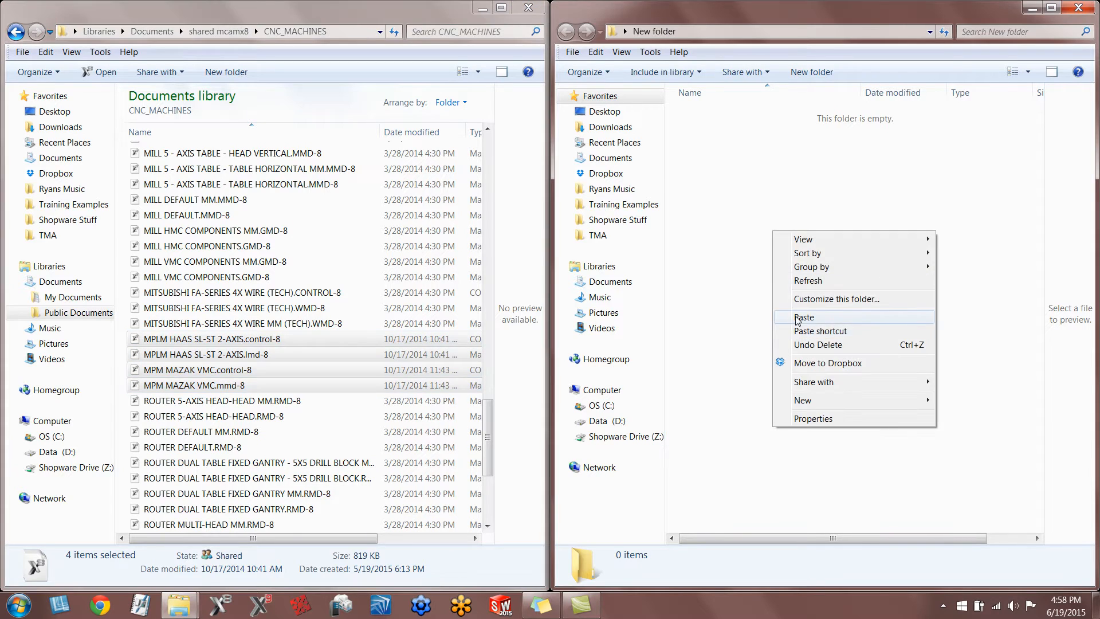
click(803, 318)
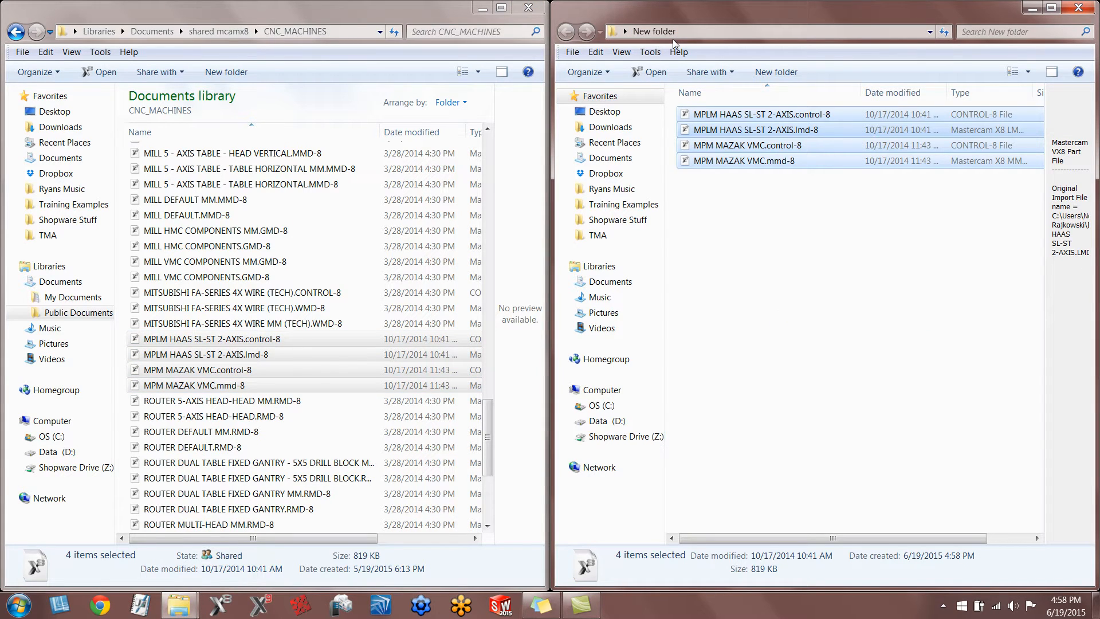
Copy the post file MPLM HAAS SL-ST 2-AXIS.PST from the lathe Posts folder in shared mcamx8 into New folder.
click(209, 32)
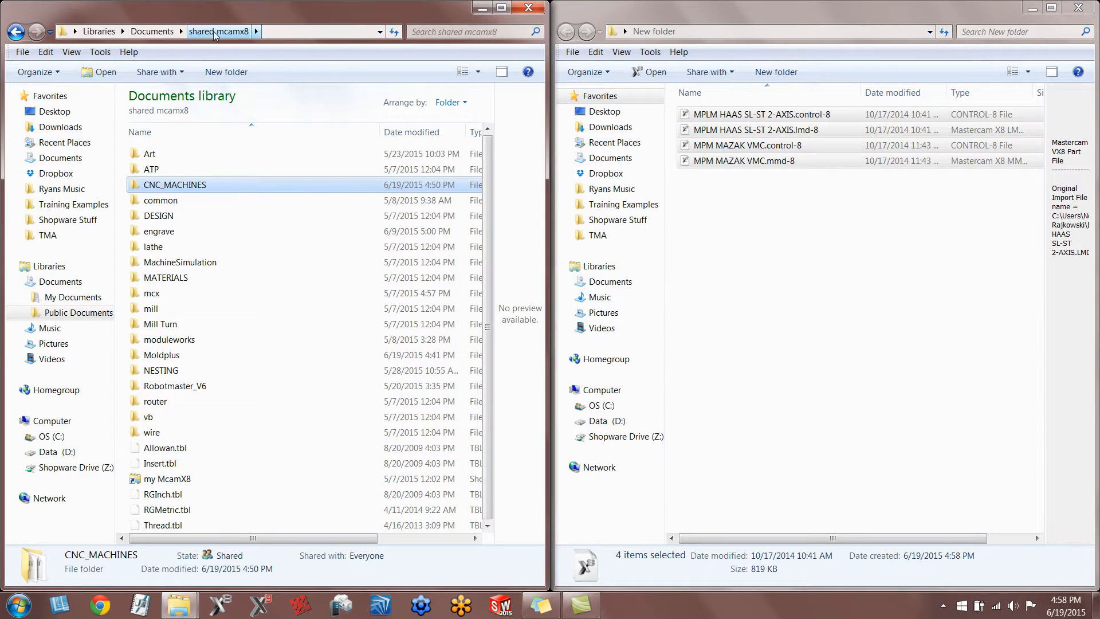
double_click(159, 248)
double_click(175, 171)
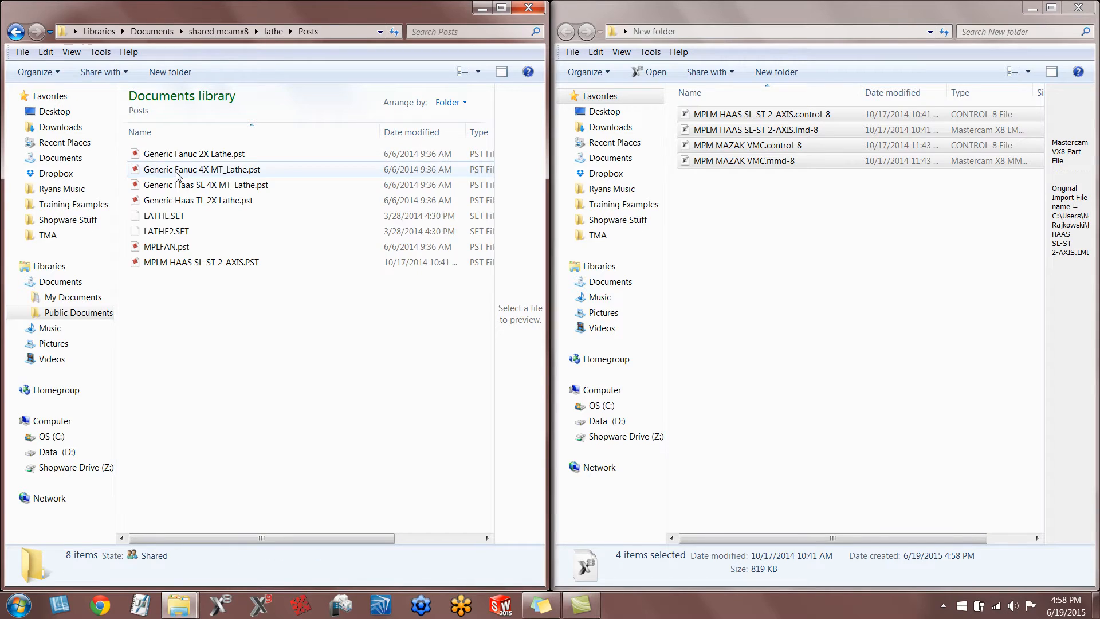
click(165, 264)
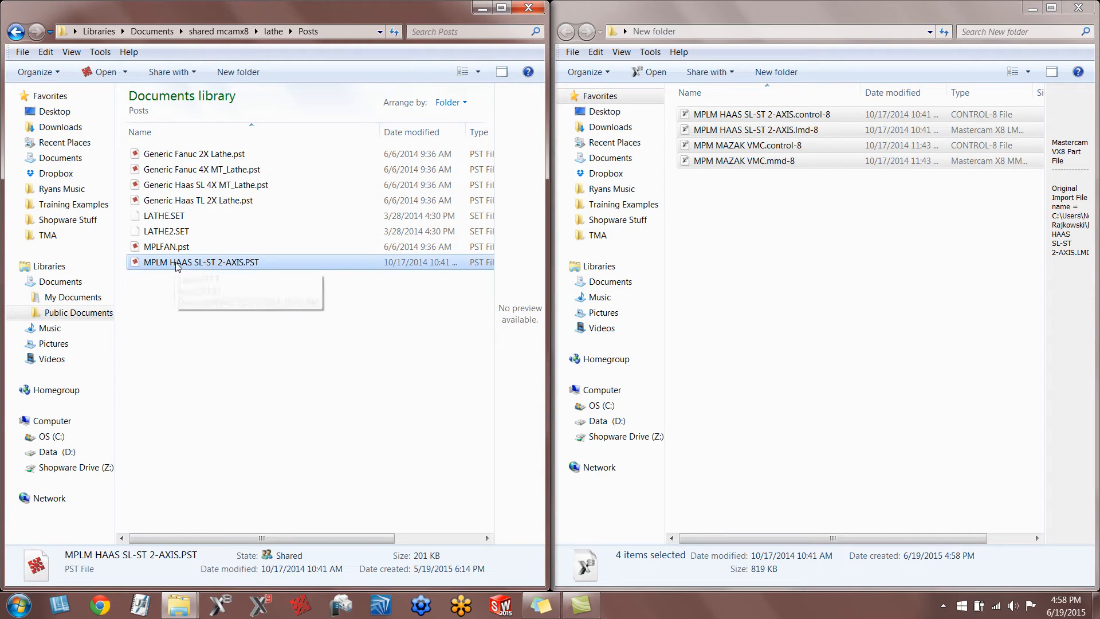
right_click(198, 265)
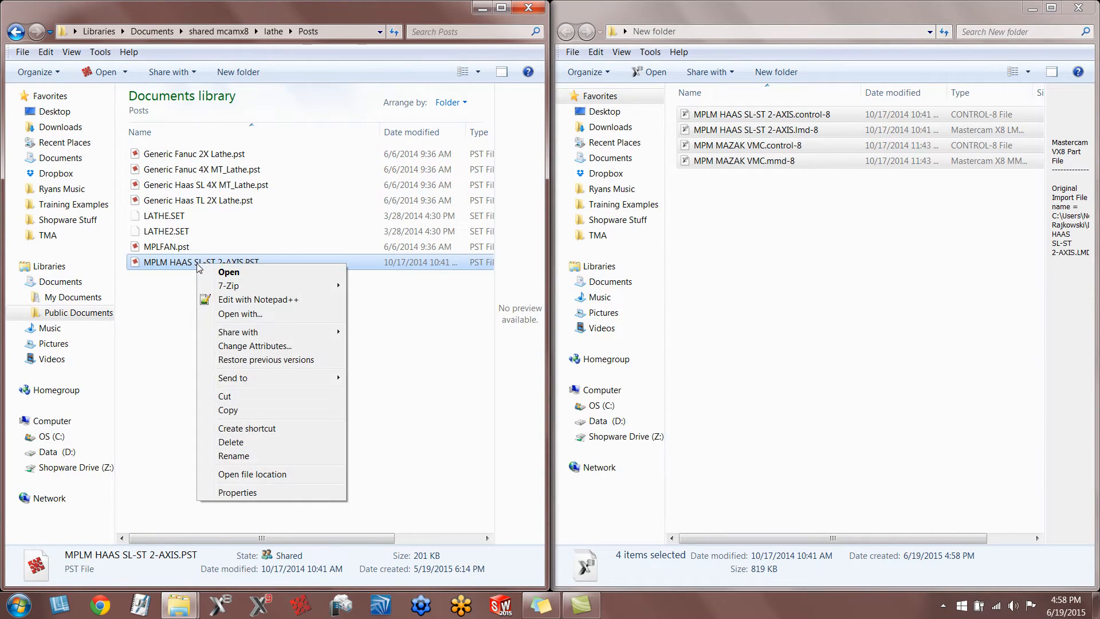
click(226, 410)
click(728, 257)
right_click(727, 257)
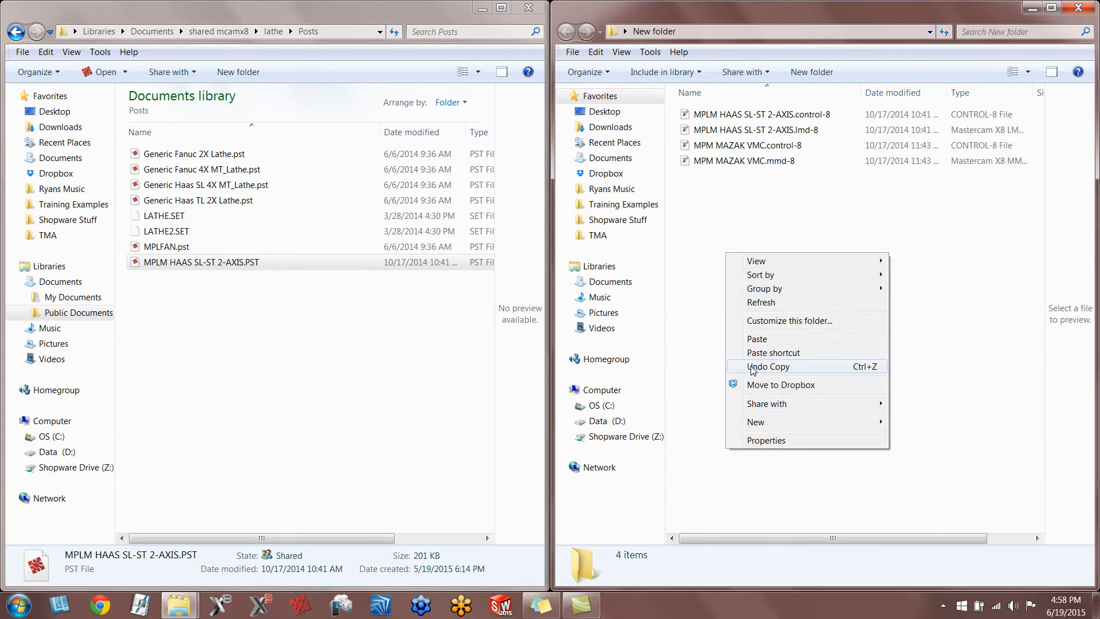
click(757, 347)
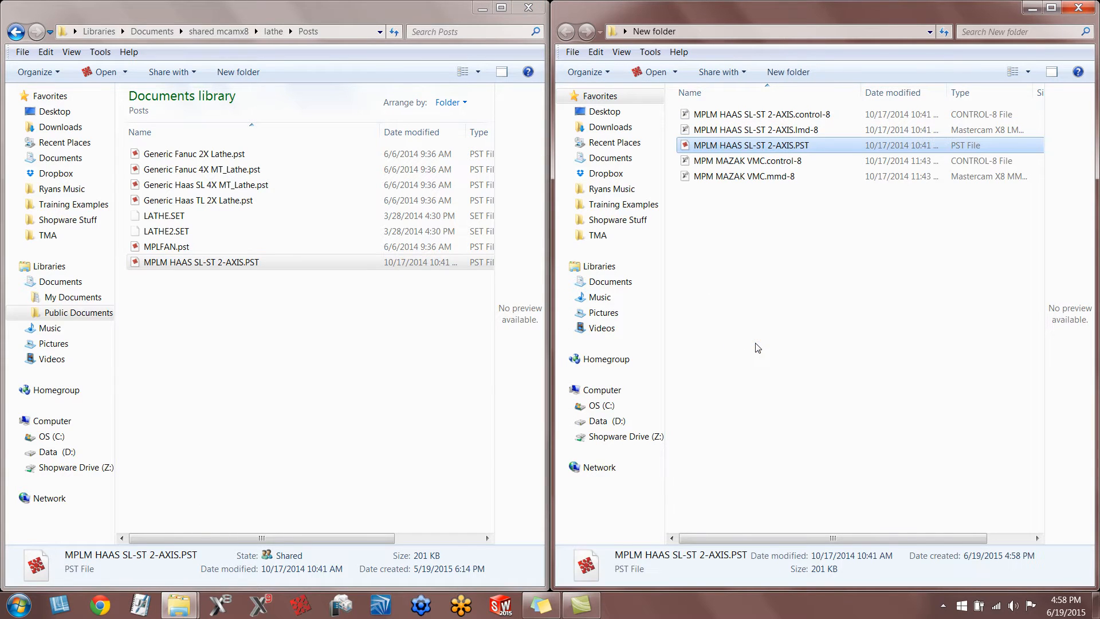
Copy the post file MPM MAZAK VMC.PST from the mill Posts folder in shared mcamx8 into New folder.
click(224, 31)
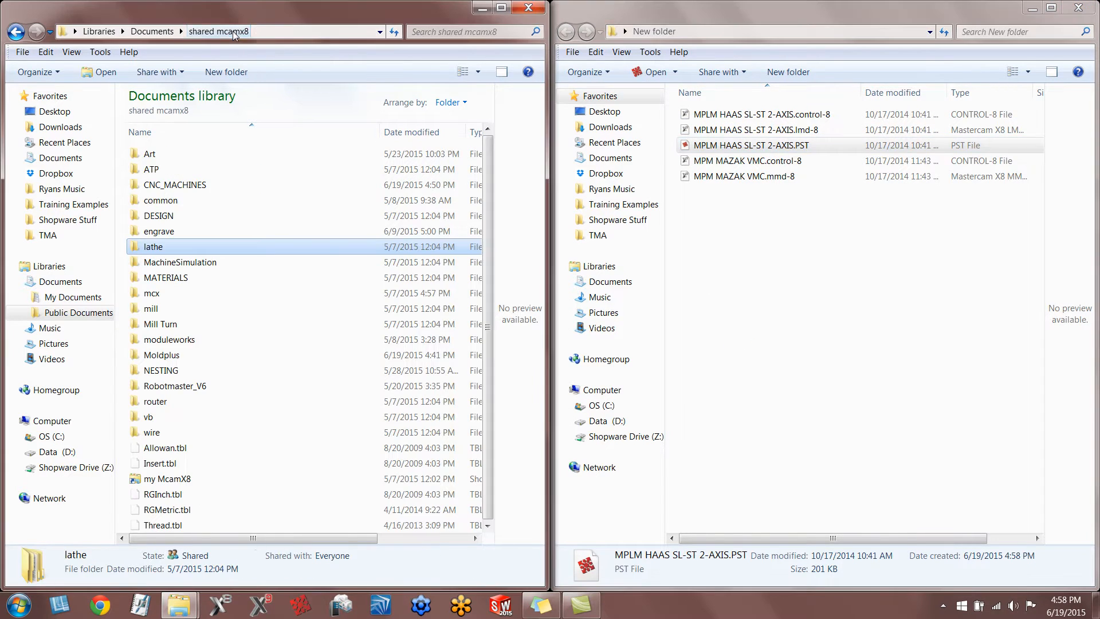
double_click(150, 309)
double_click(162, 185)
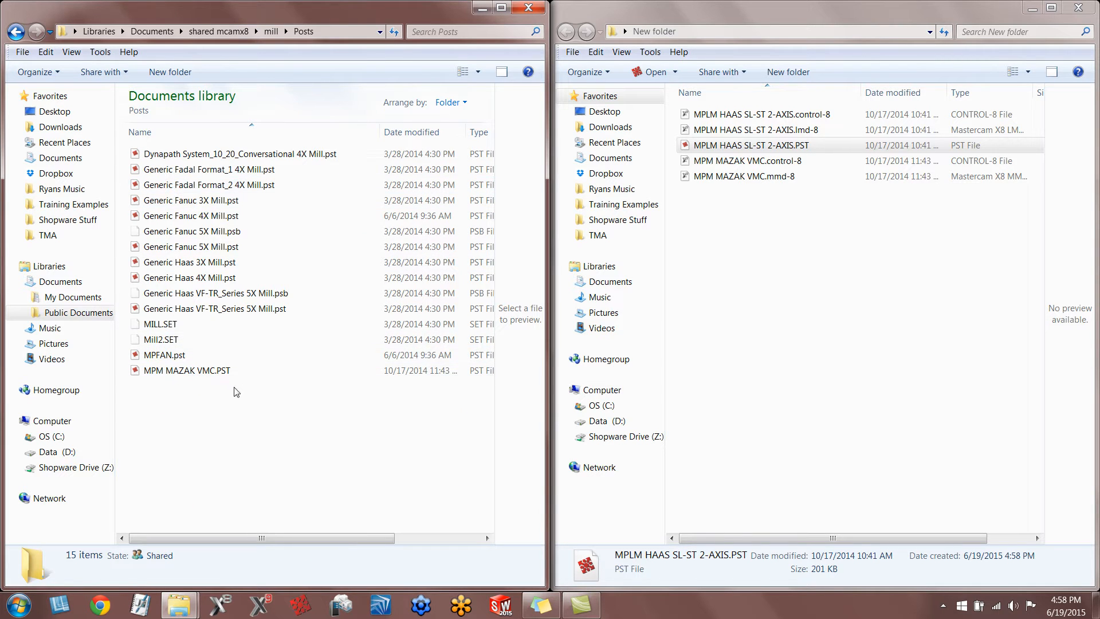
right_click(219, 370)
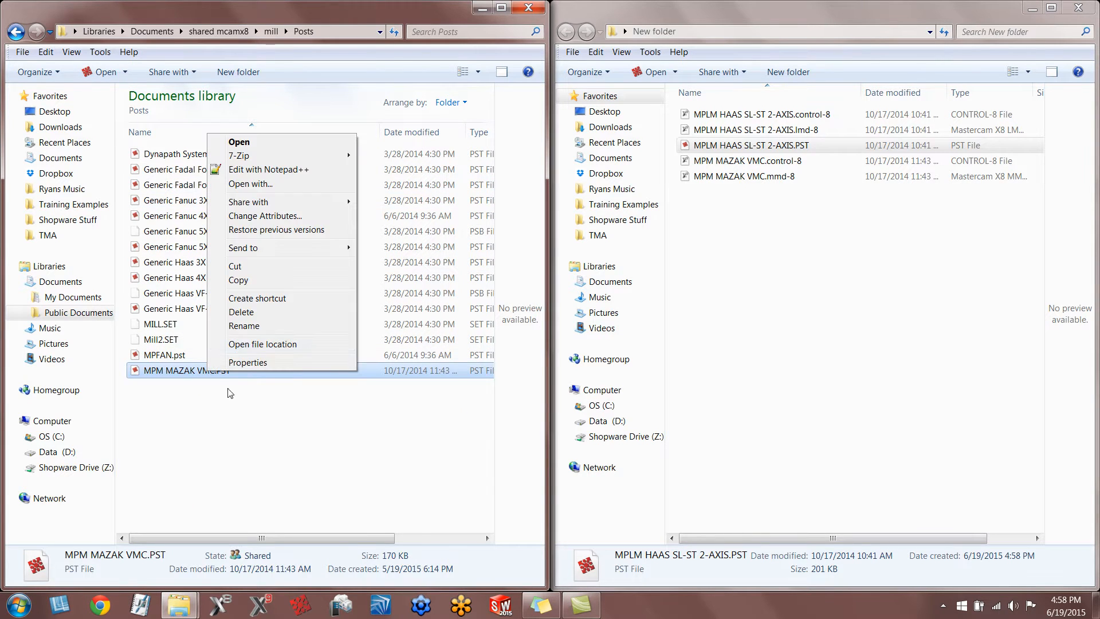
click(244, 281)
right_click(755, 290)
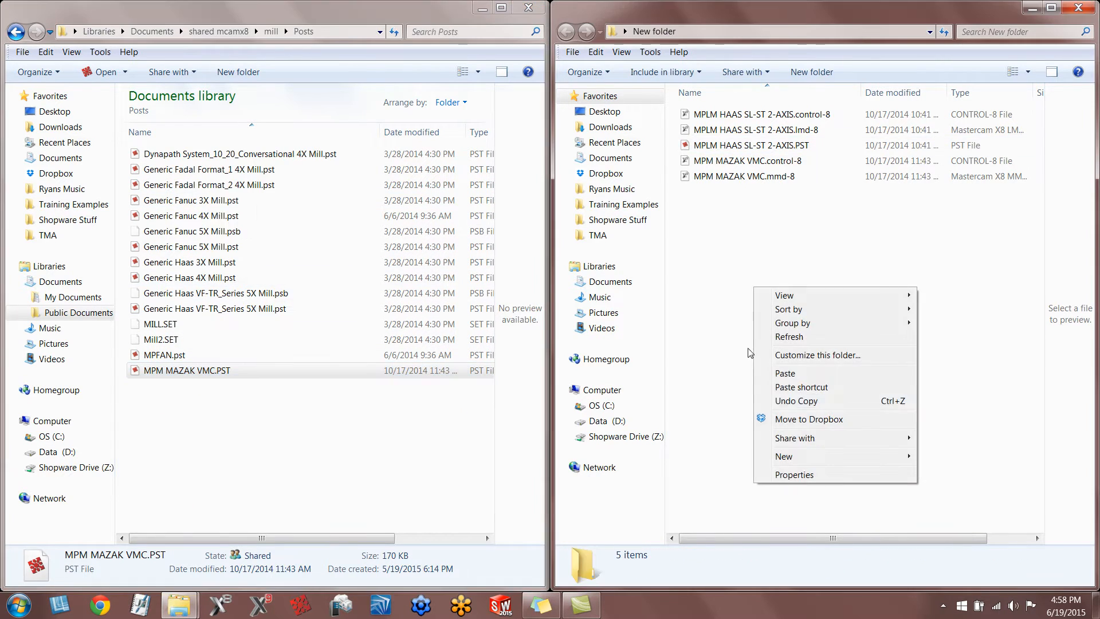
click(783, 373)
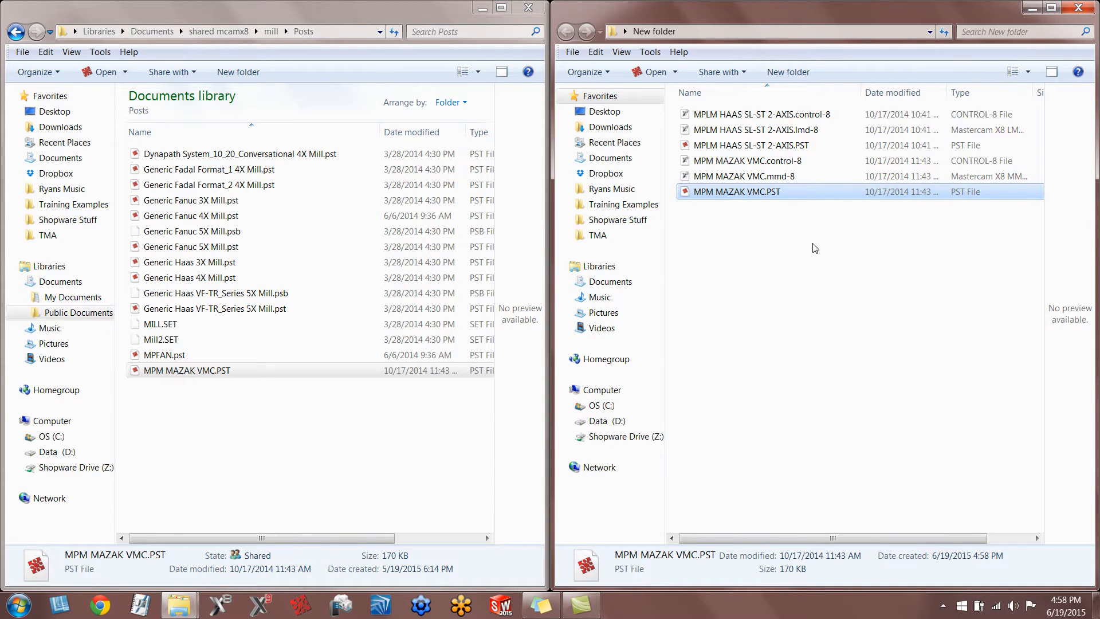
Copy the owner-named Tools.TOOLDB tool library from the mill Tools folder into New folder.
click(271, 31)
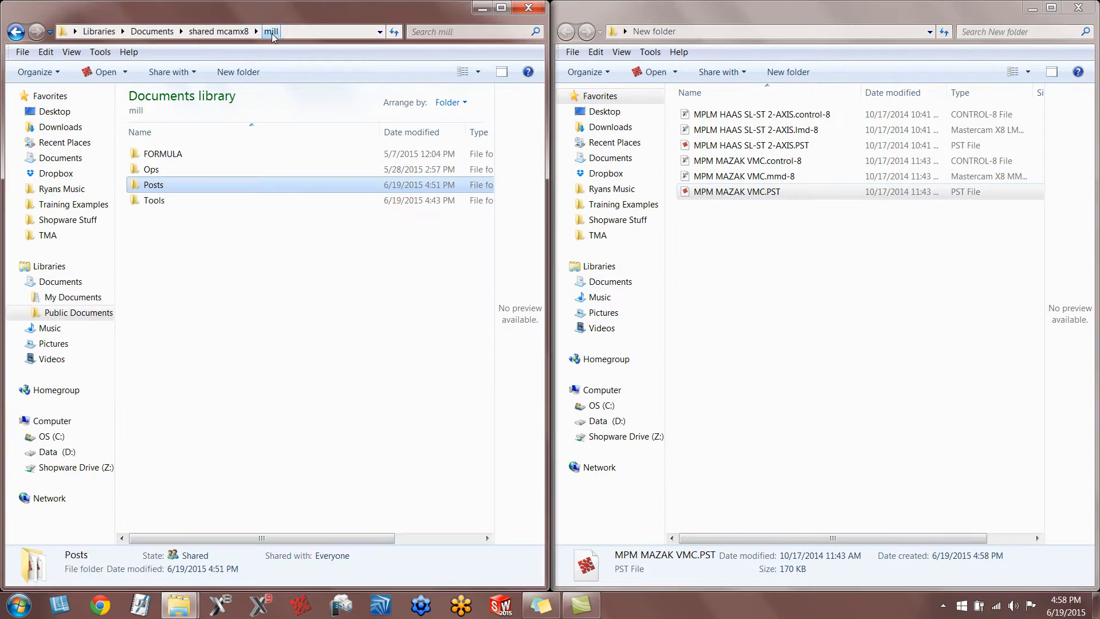
double_click(172, 205)
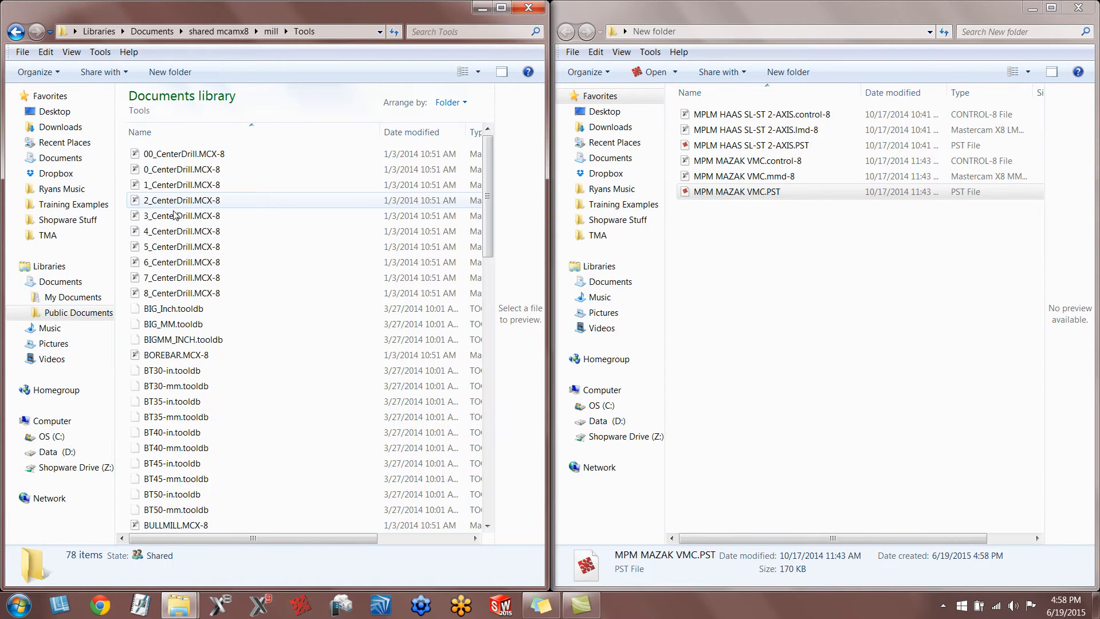
key(b)
scroll(222, 253, down, 20)
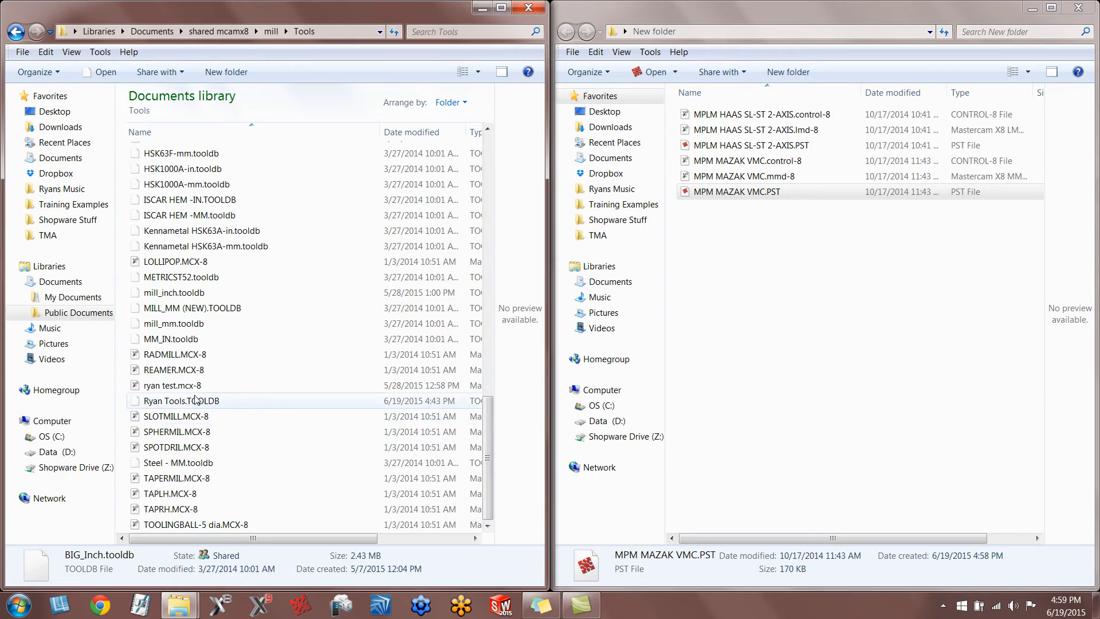
click(201, 401)
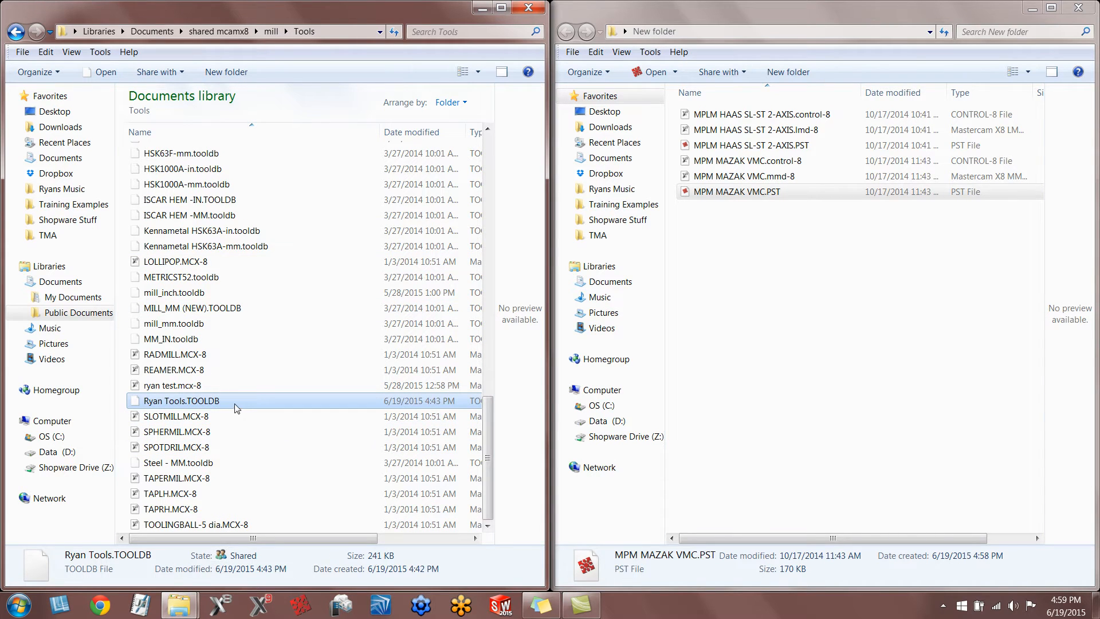
right_click(236, 408)
click(269, 312)
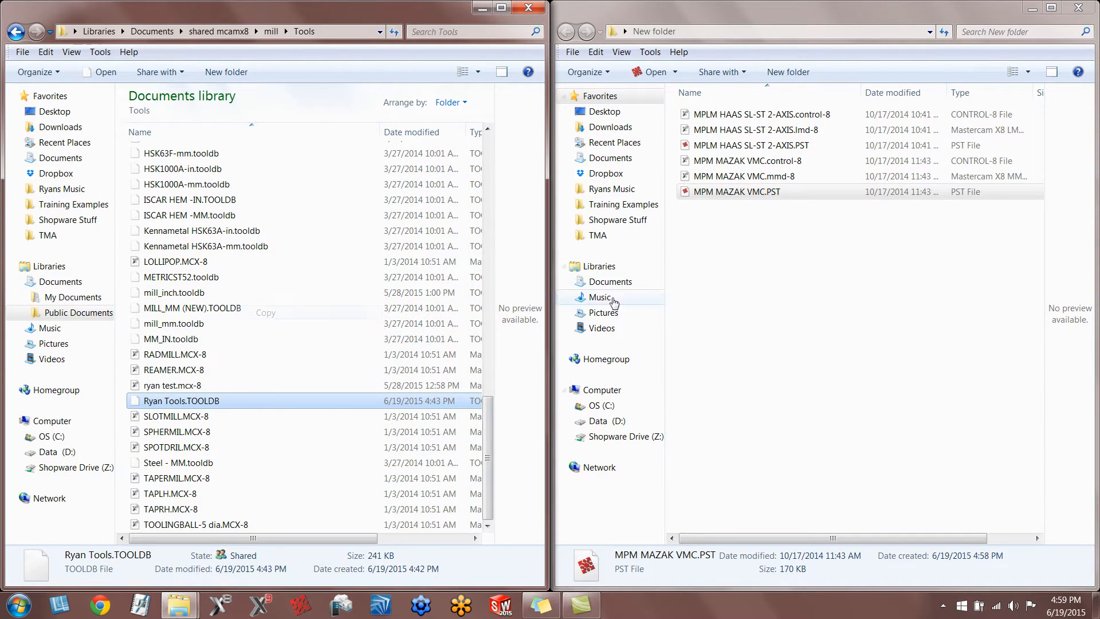
right_click(735, 269)
click(764, 347)
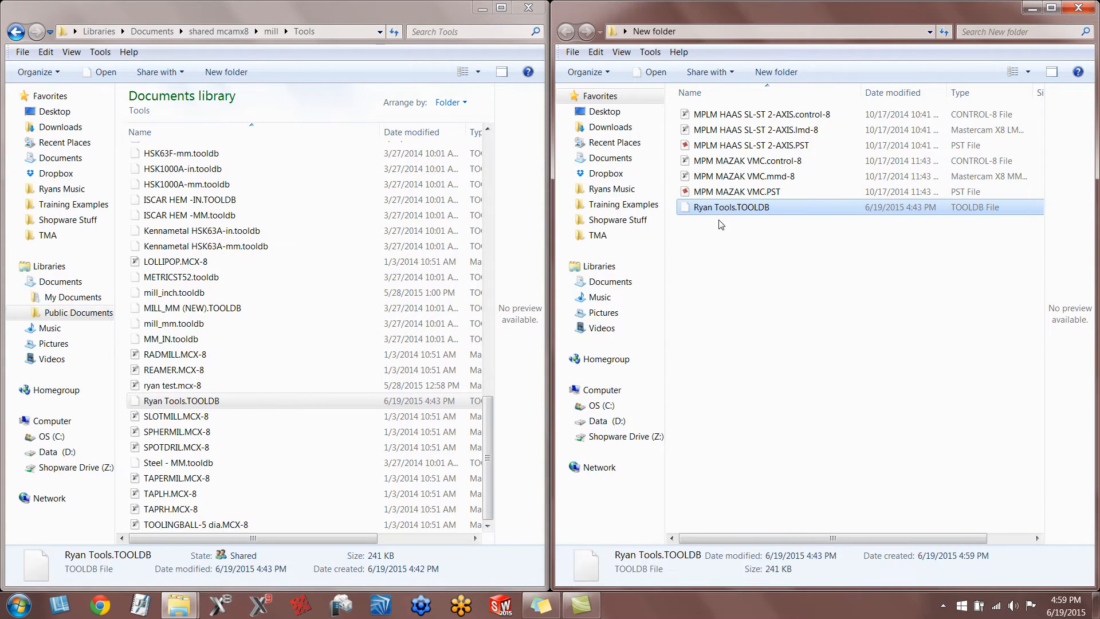
Close both folder windows and launch Mastercam X9.
click(528, 7)
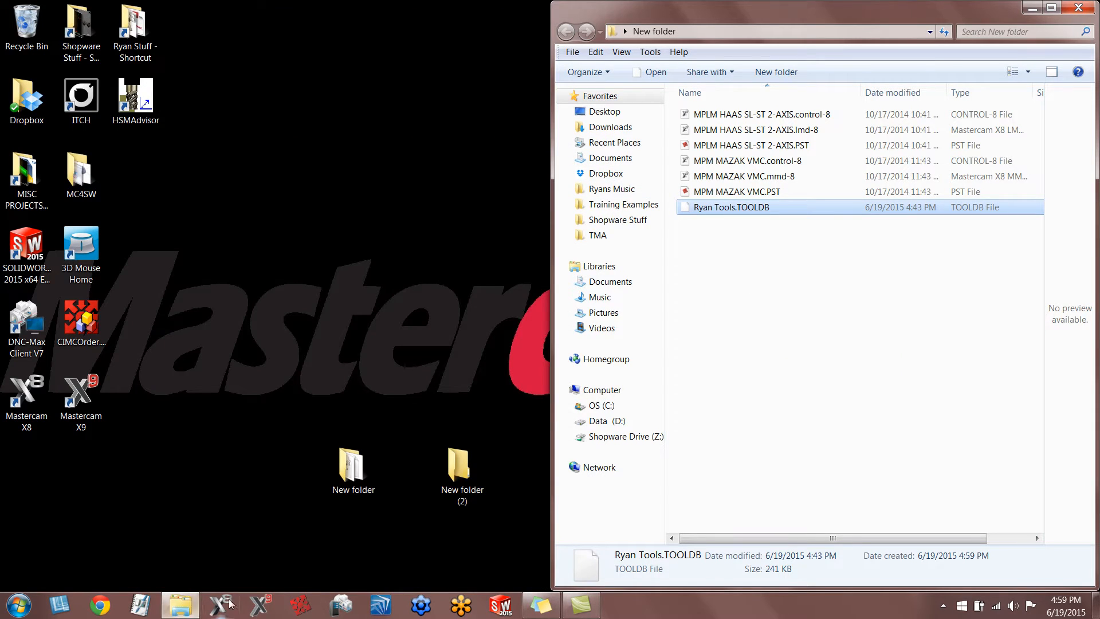
click(260, 606)
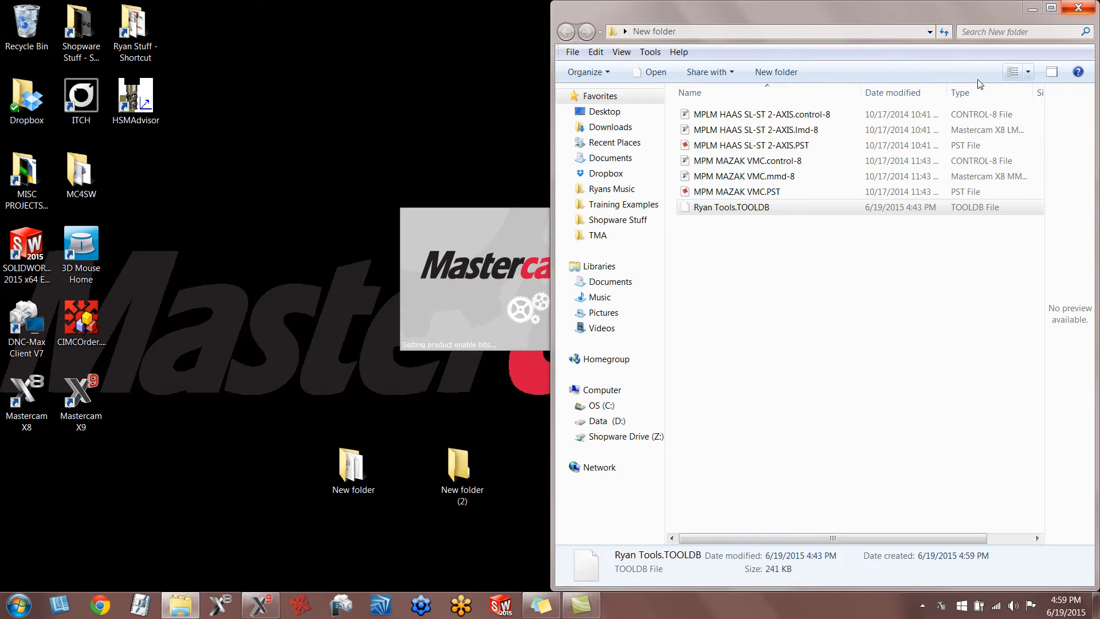
click(1077, 11)
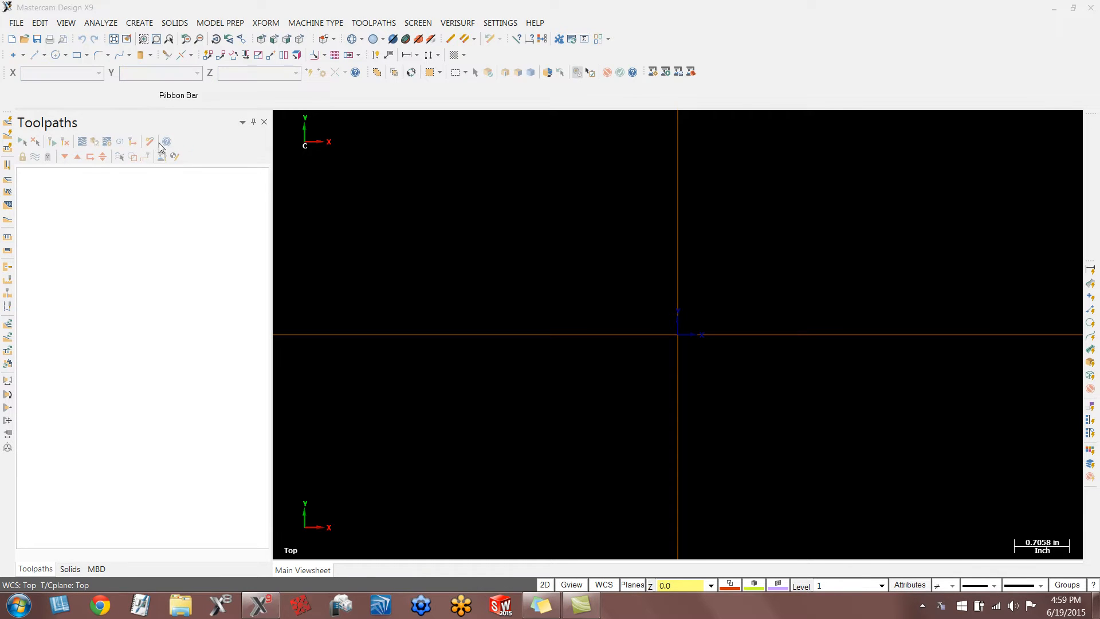
Open the Migration Wizard and choose the Advanced migration option.
click(16, 24)
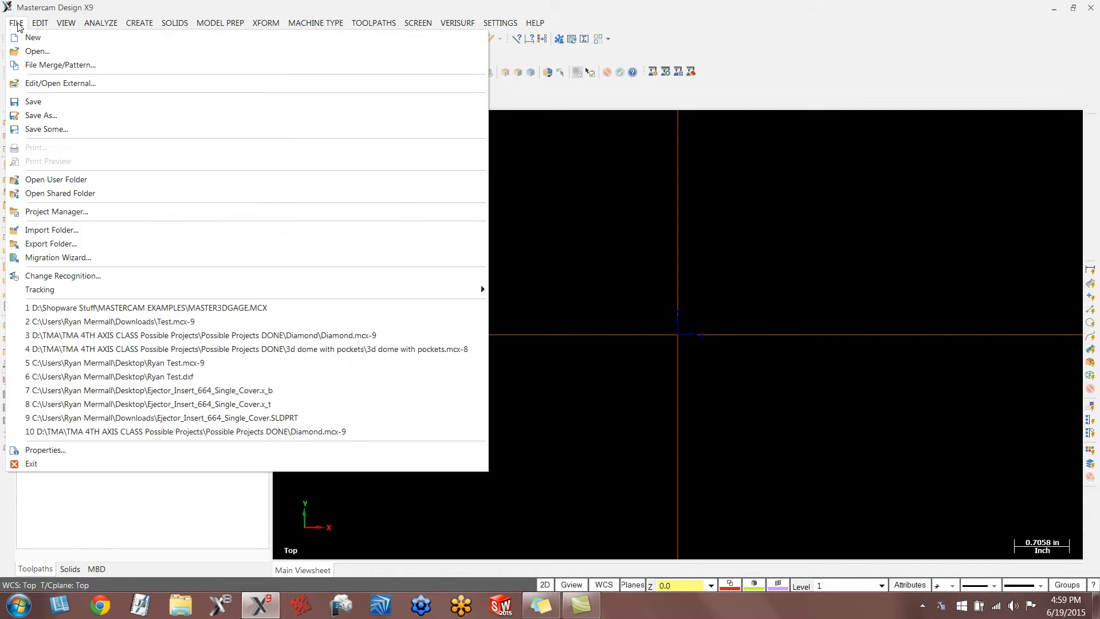
click(75, 256)
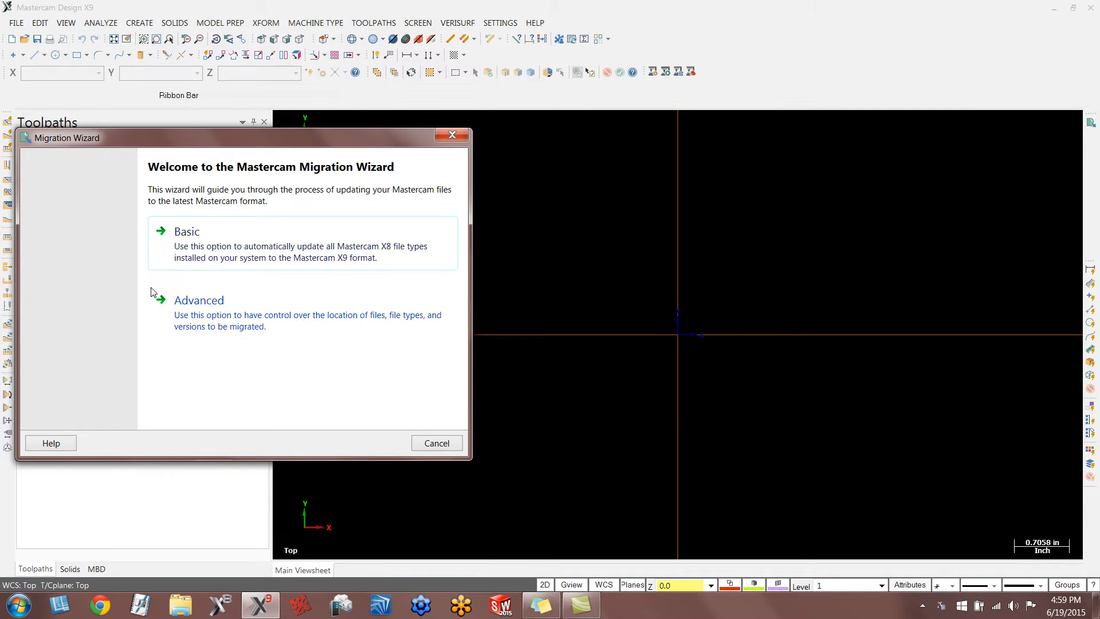
click(192, 302)
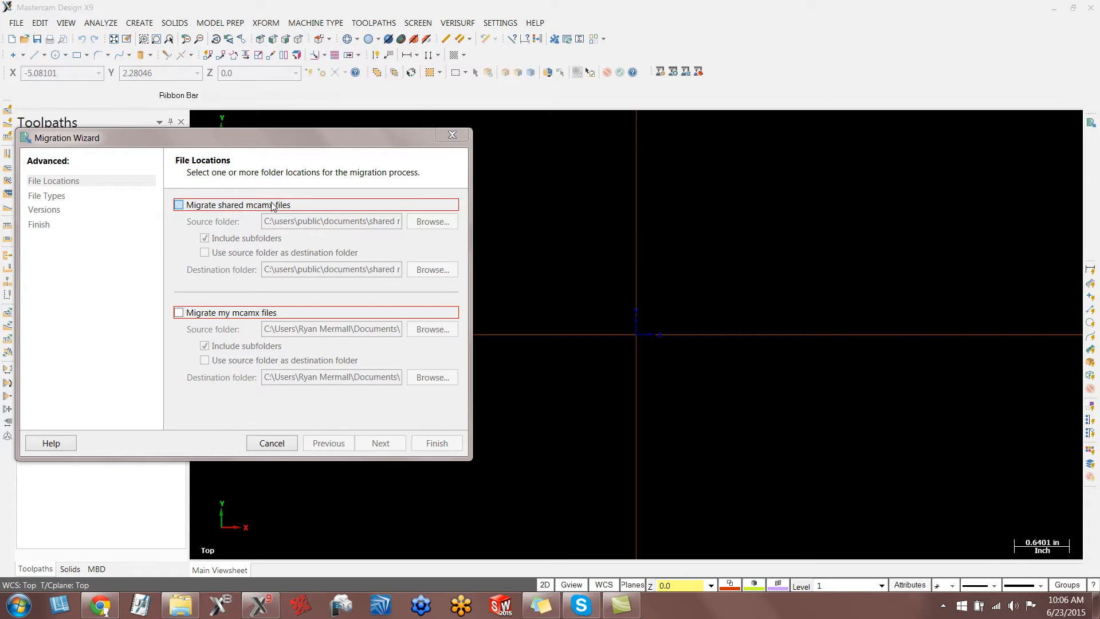
Enable migration of shared mcamx files and set their source folder to New folder on the desktop.
click(183, 207)
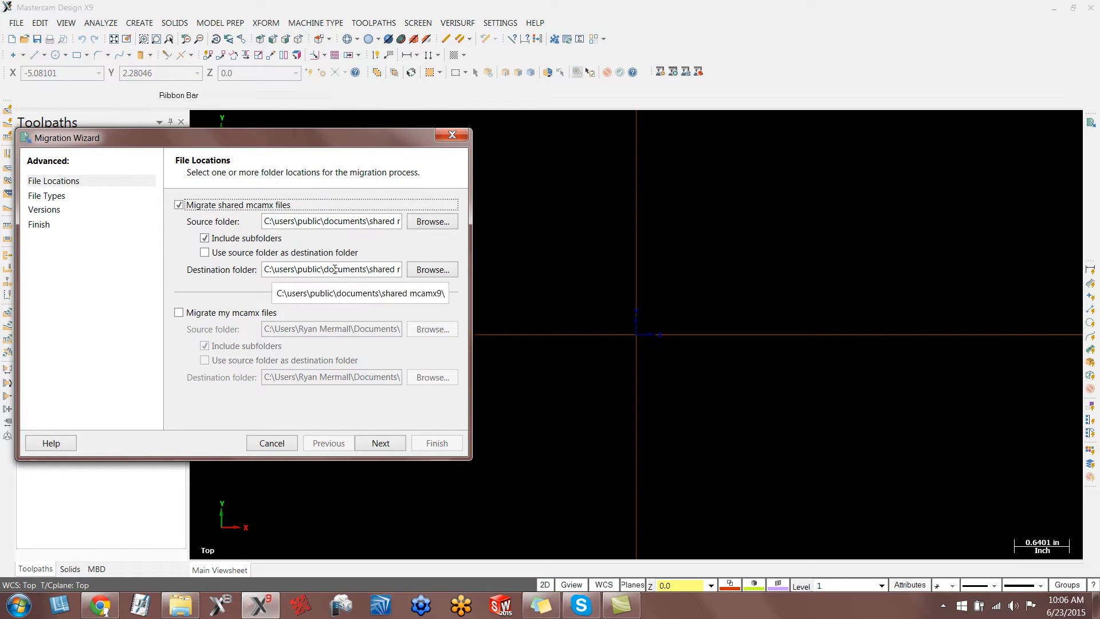
click(423, 228)
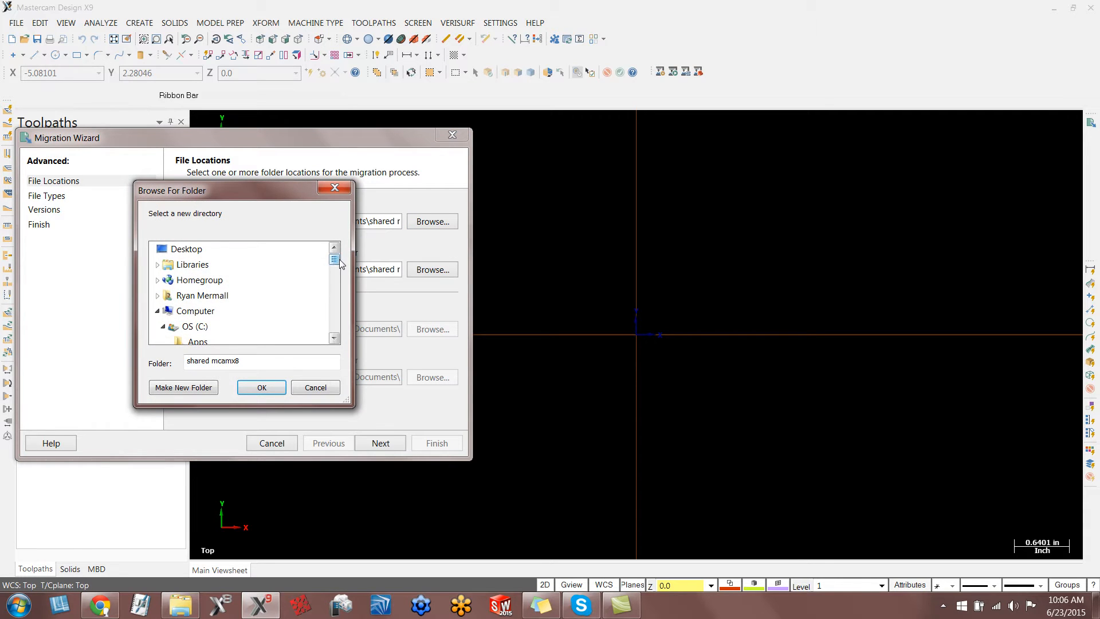
drag(335, 260, 336, 324)
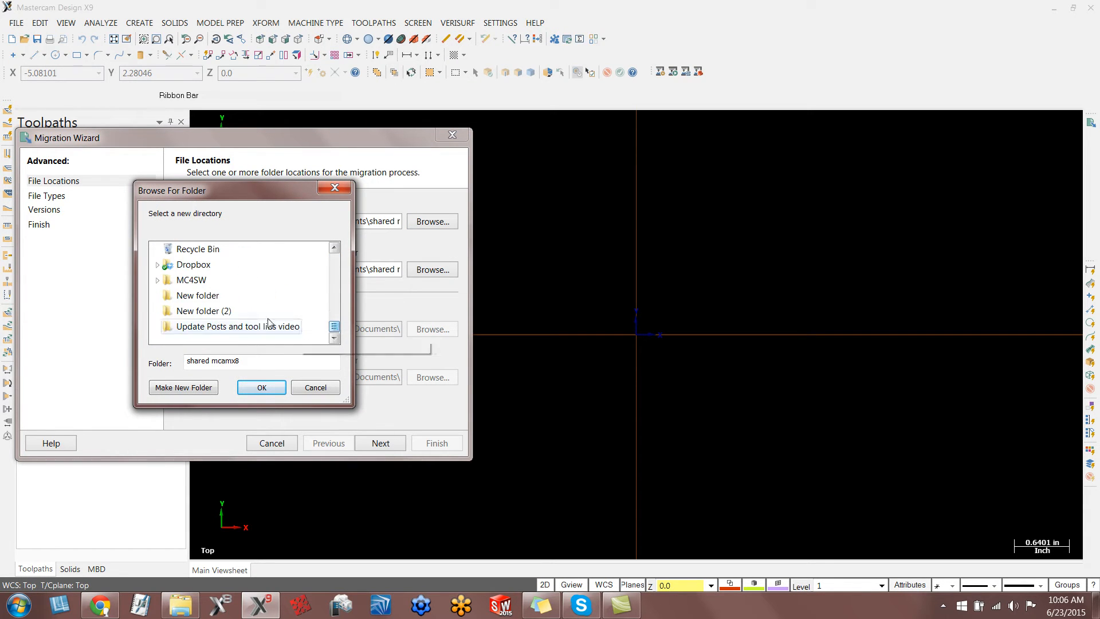
click(205, 295)
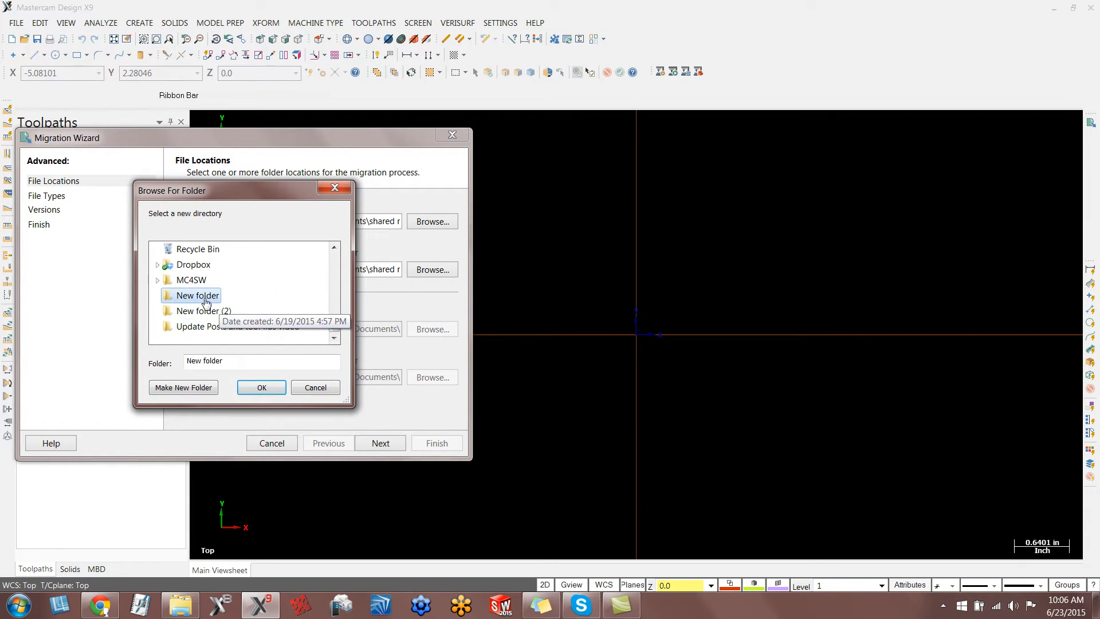
click(261, 389)
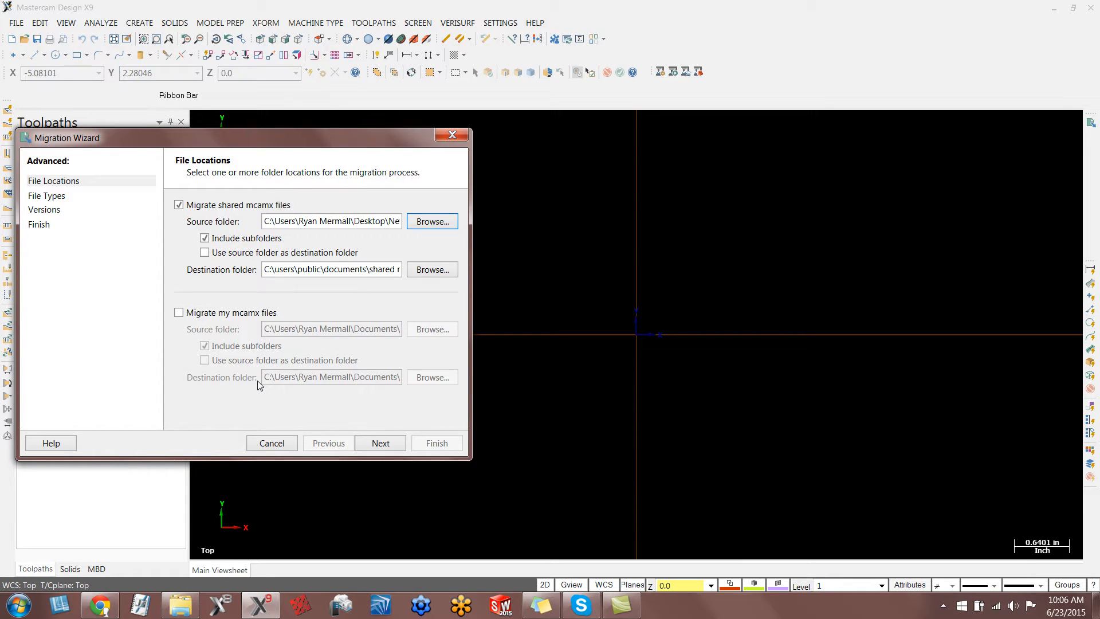
Set the destination folder for the shared mcamx files to New folder (2) on the desktop and continue to the file types.
click(439, 271)
drag(334, 293, 334, 247)
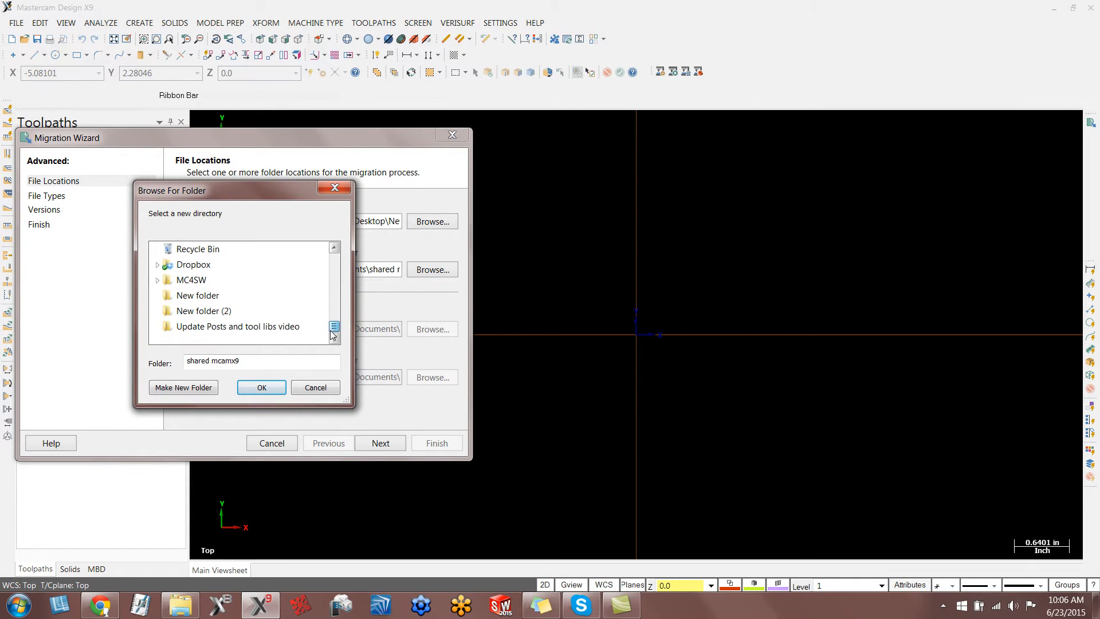
click(210, 311)
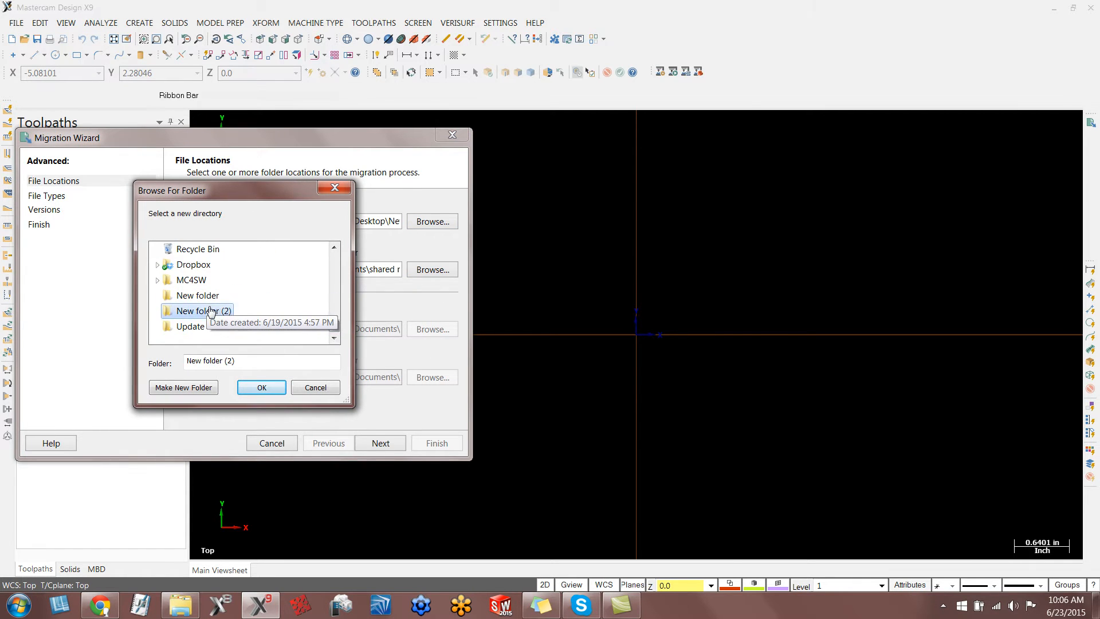
click(261, 387)
click(381, 443)
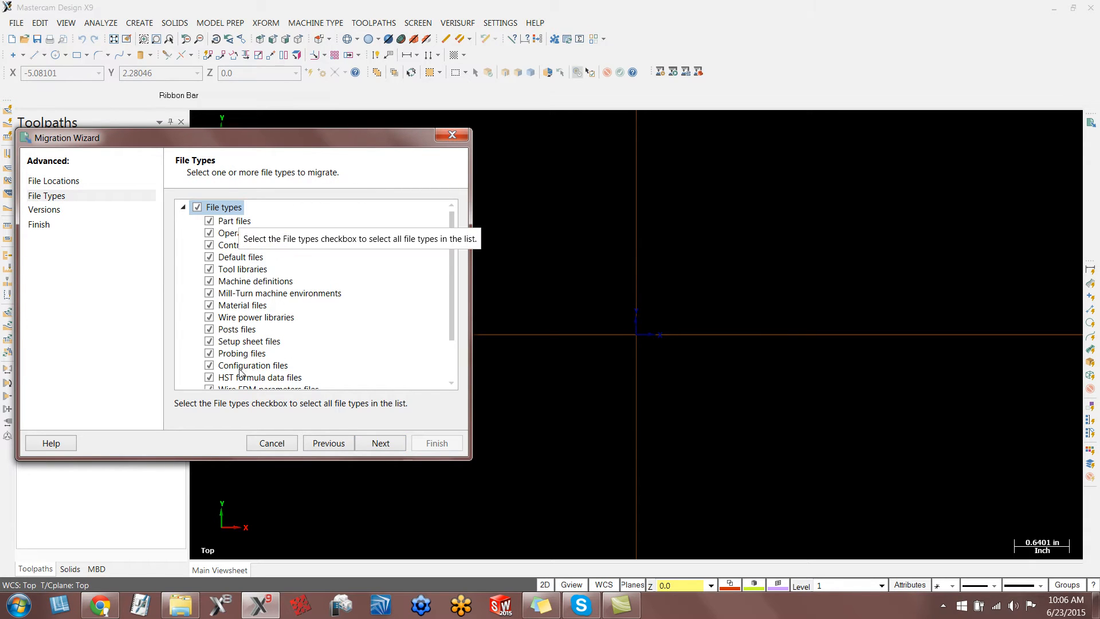
Run the migration with all file types and Mastercam versions X8, X7 and X6 included, and view the results log.
click(380, 443)
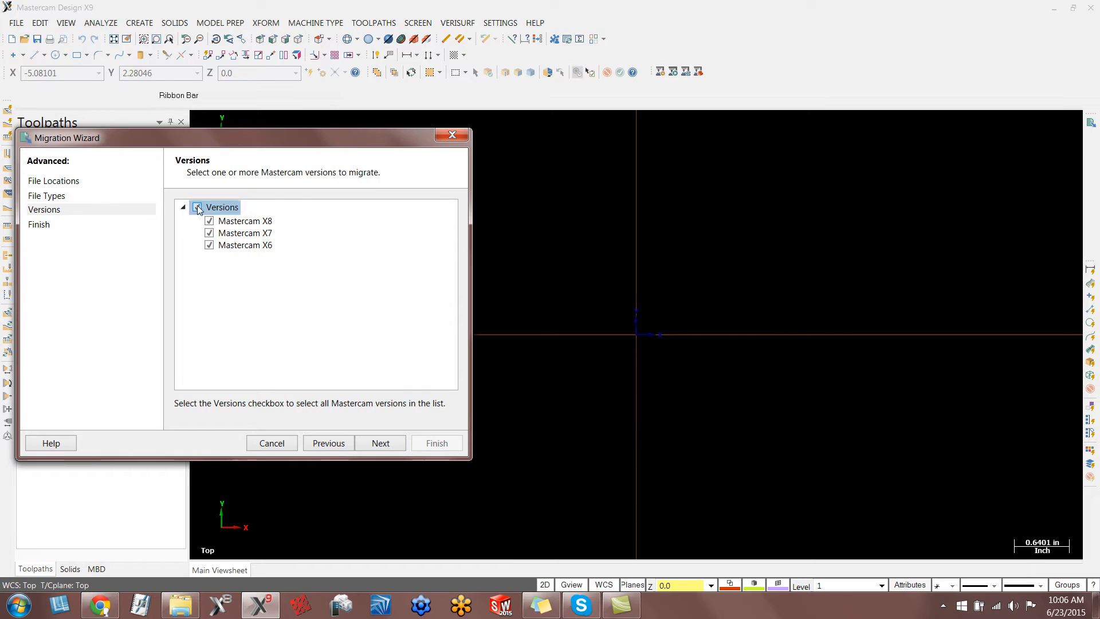
click(380, 443)
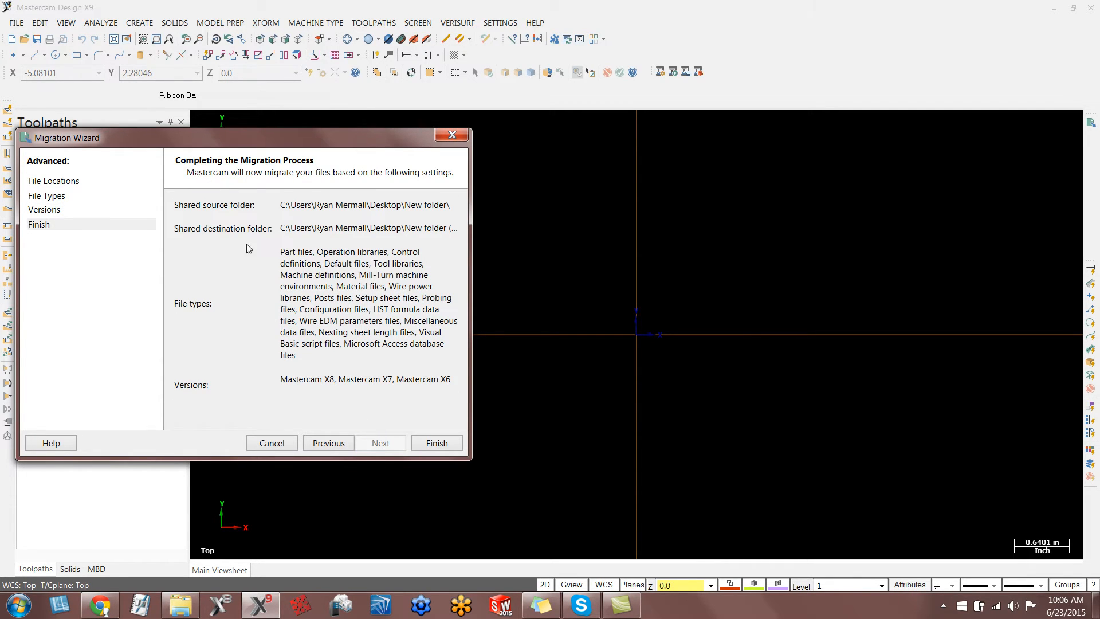
click(436, 444)
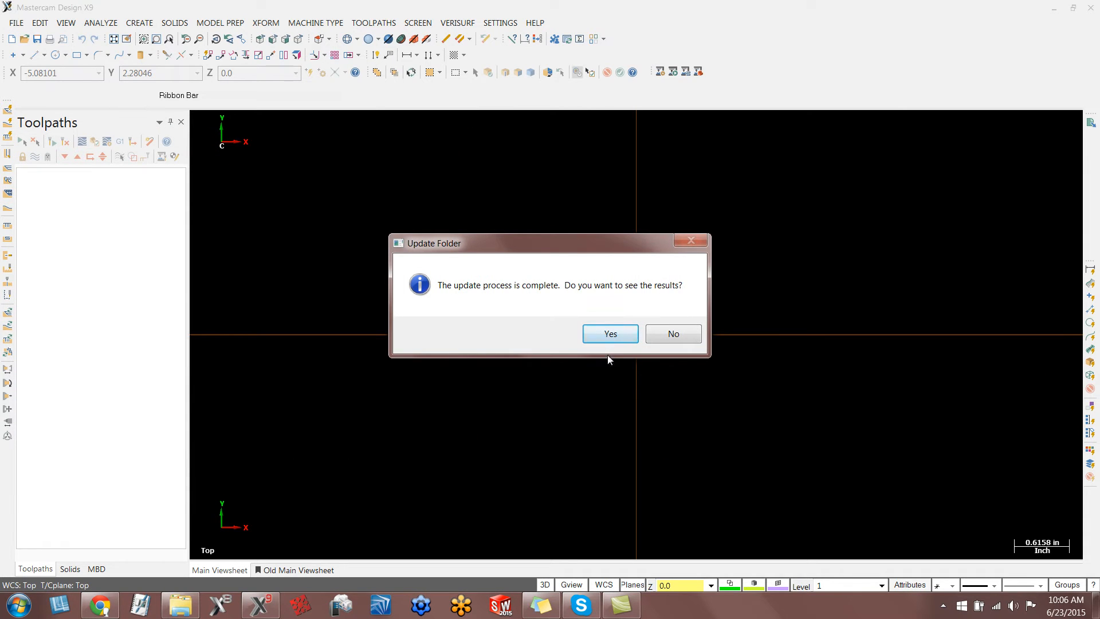
click(611, 334)
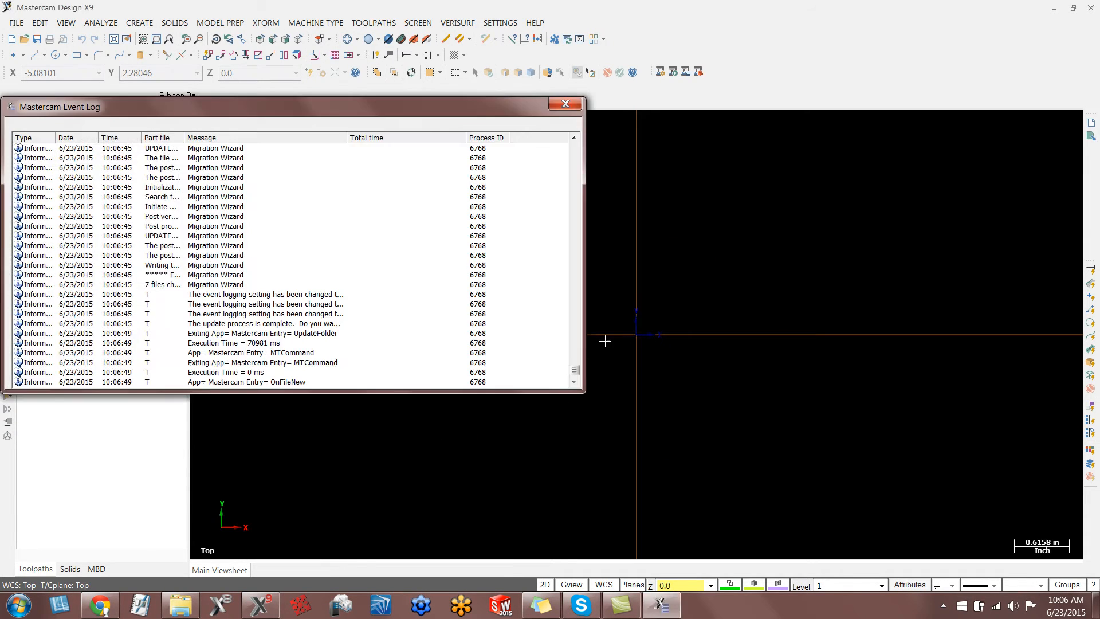
click(565, 104)
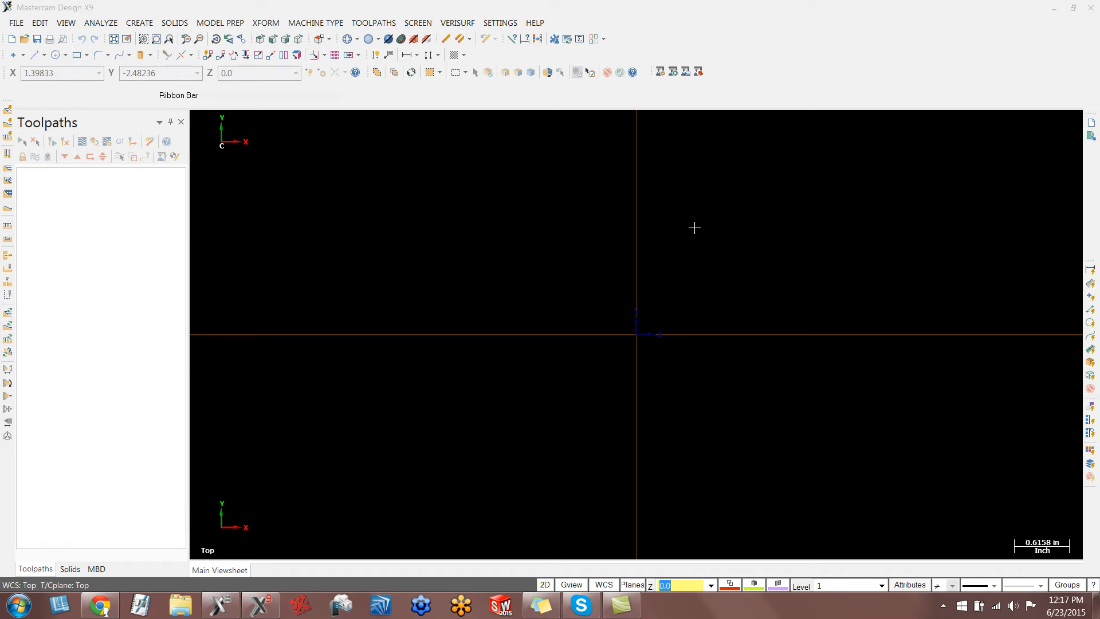
Minimize Mastercam and delete the two PST_vX8_backup files from New folder (2) on the desktop.
click(1054, 8)
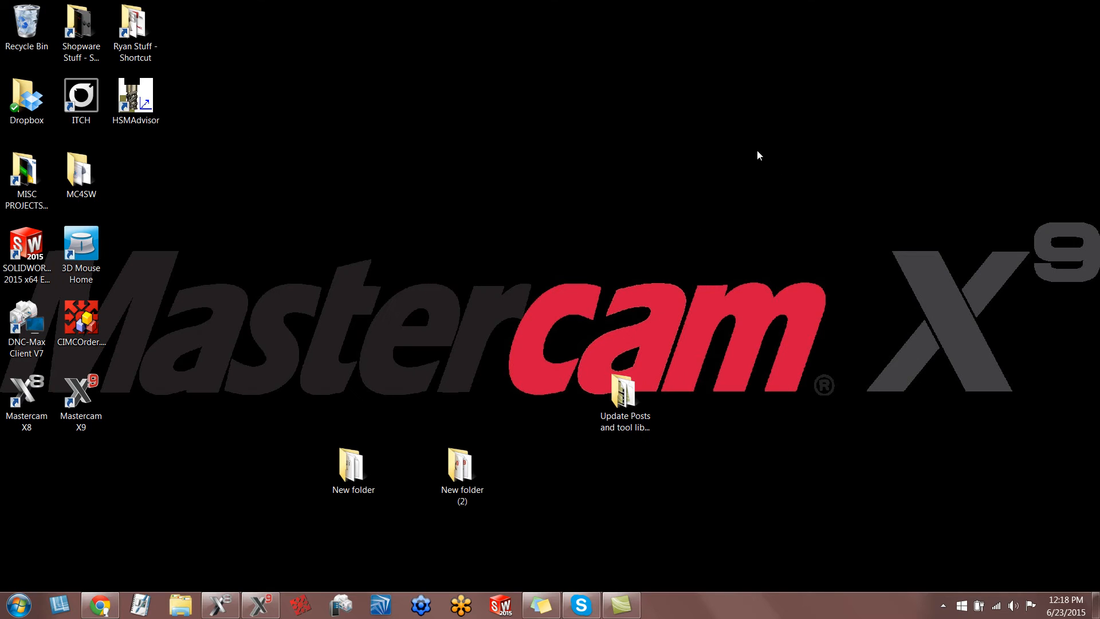
double_click(451, 486)
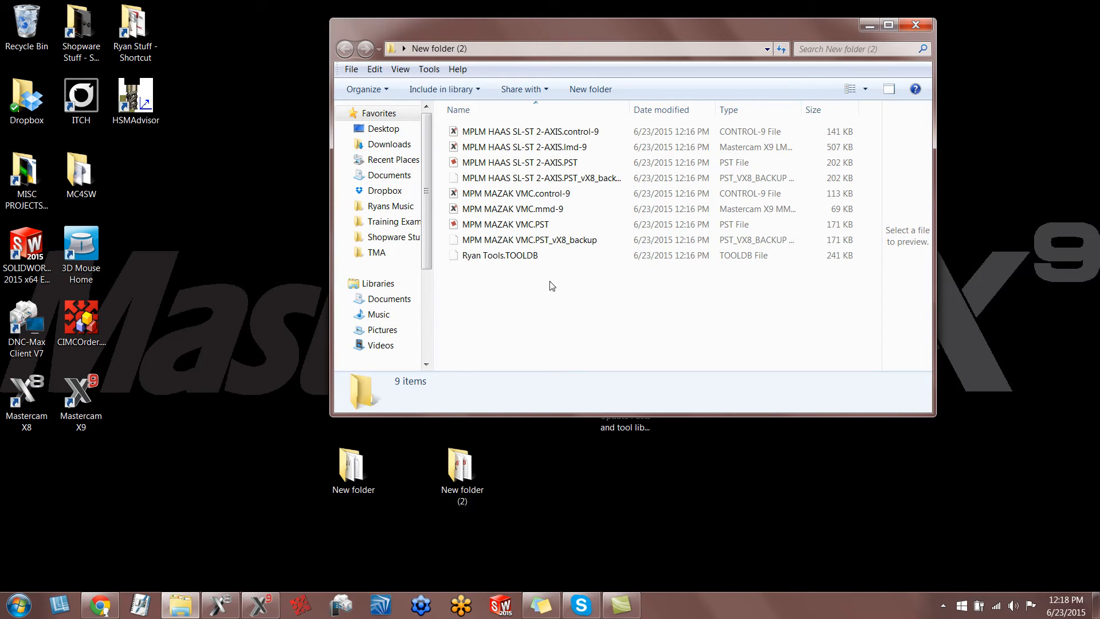
click(570, 241)
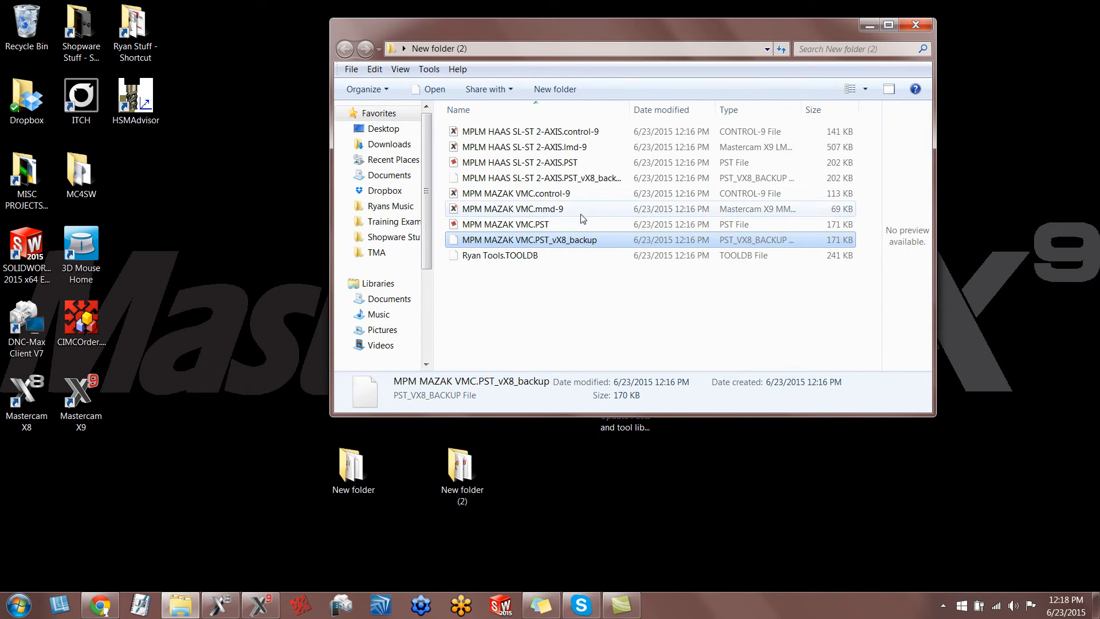
ctrl+click(590, 178)
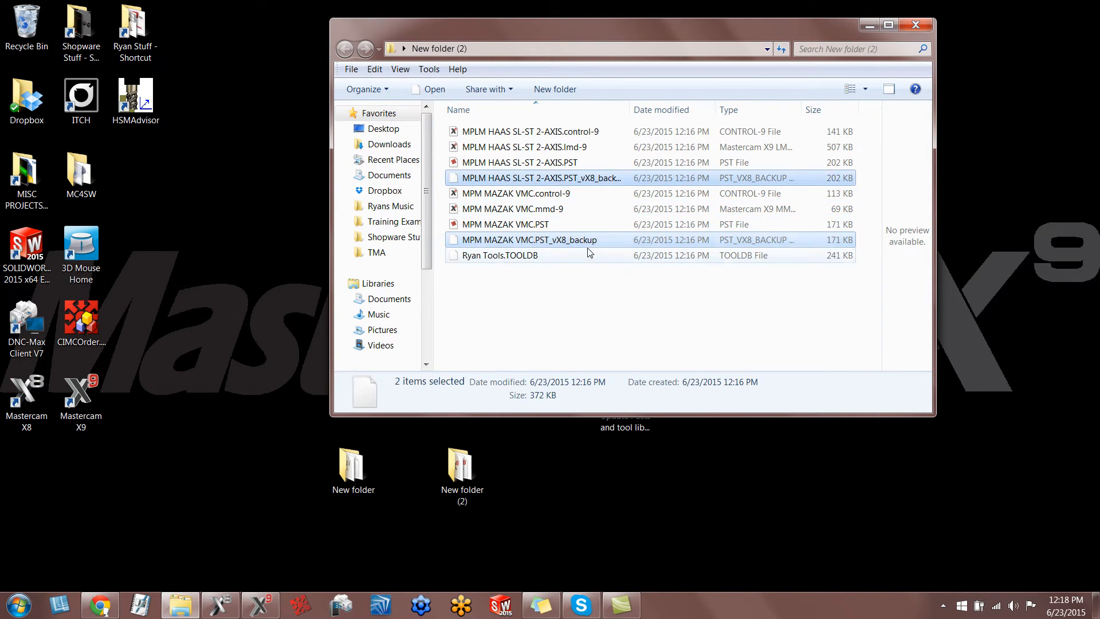
key(Delete)
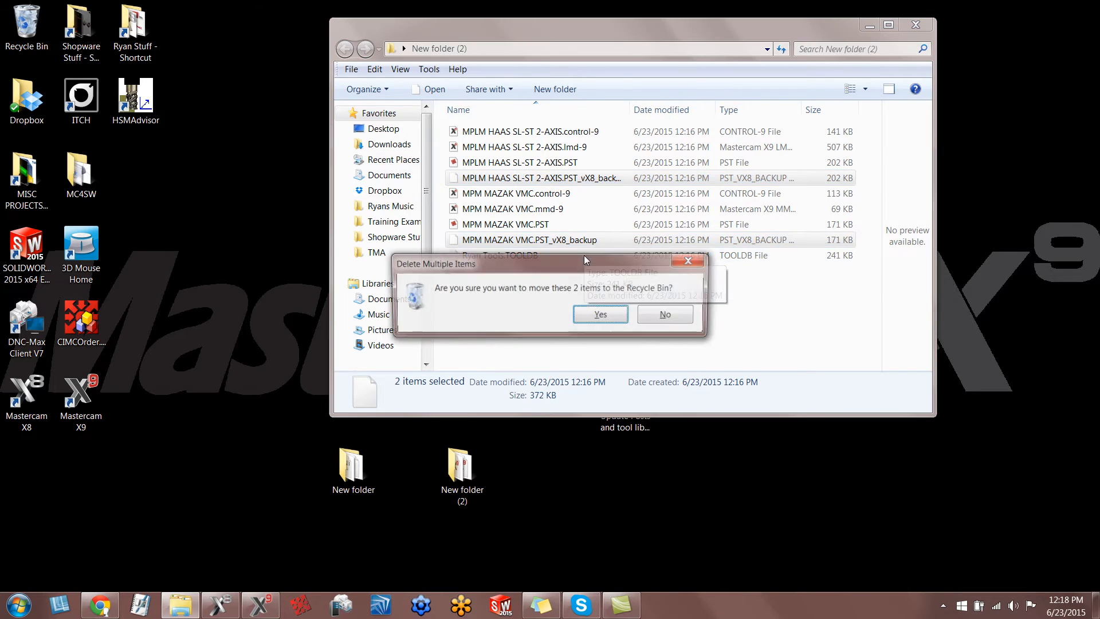
key(Return)
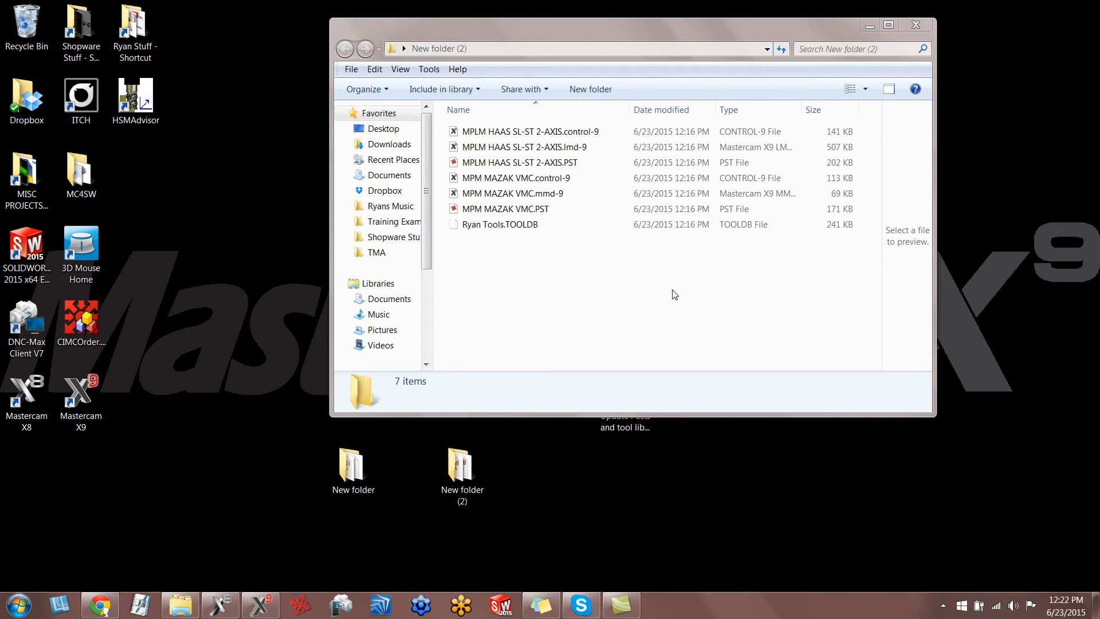
Arrange the New folder (2) window side by side with a new Windows Explorer window.
drag(642, 57, 1099, 121)
right_click(180, 605)
click(148, 538)
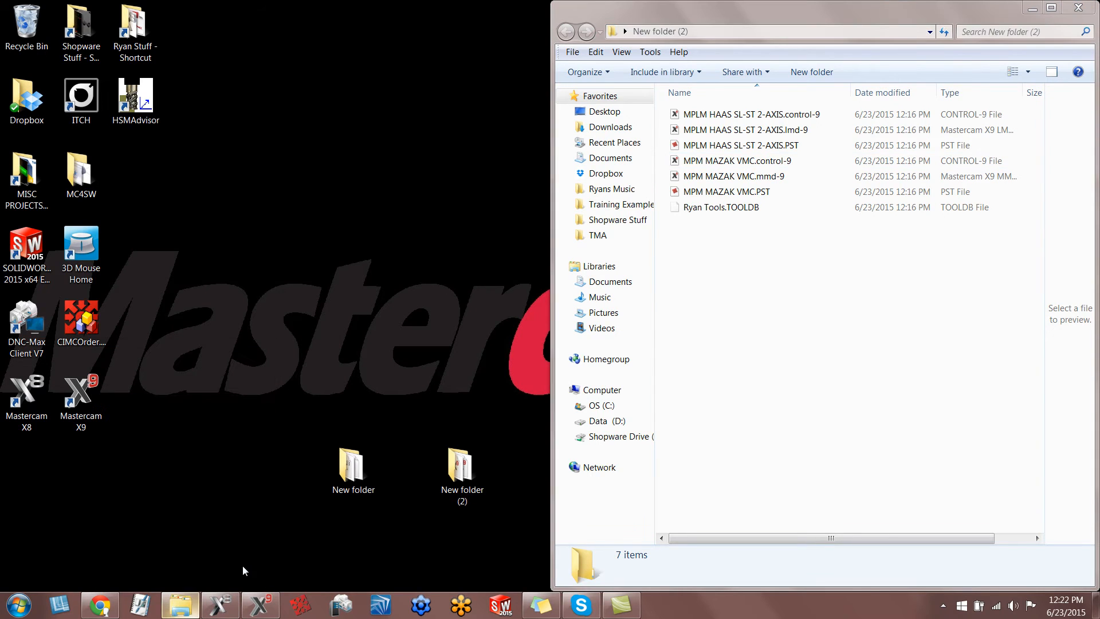
key(super+Left)
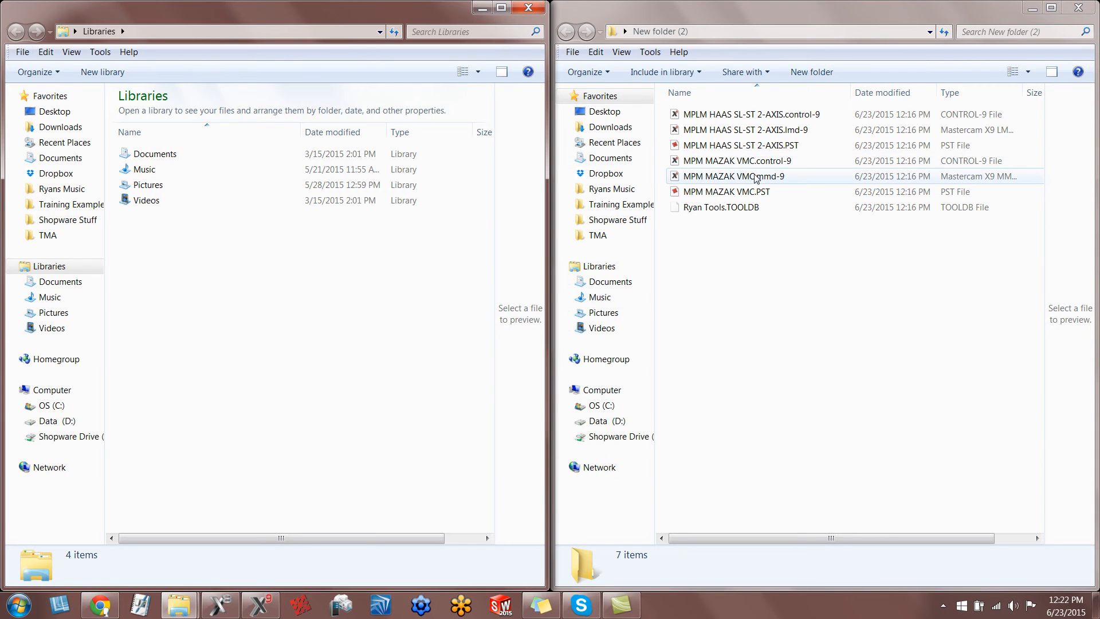
Move the HAAS SL-ST 2-AXIS and MAZAK VMC control and machine definition files into the shared mcamx9 CNC_MACHINES folder.
click(755, 177)
ctrl+click(762, 161)
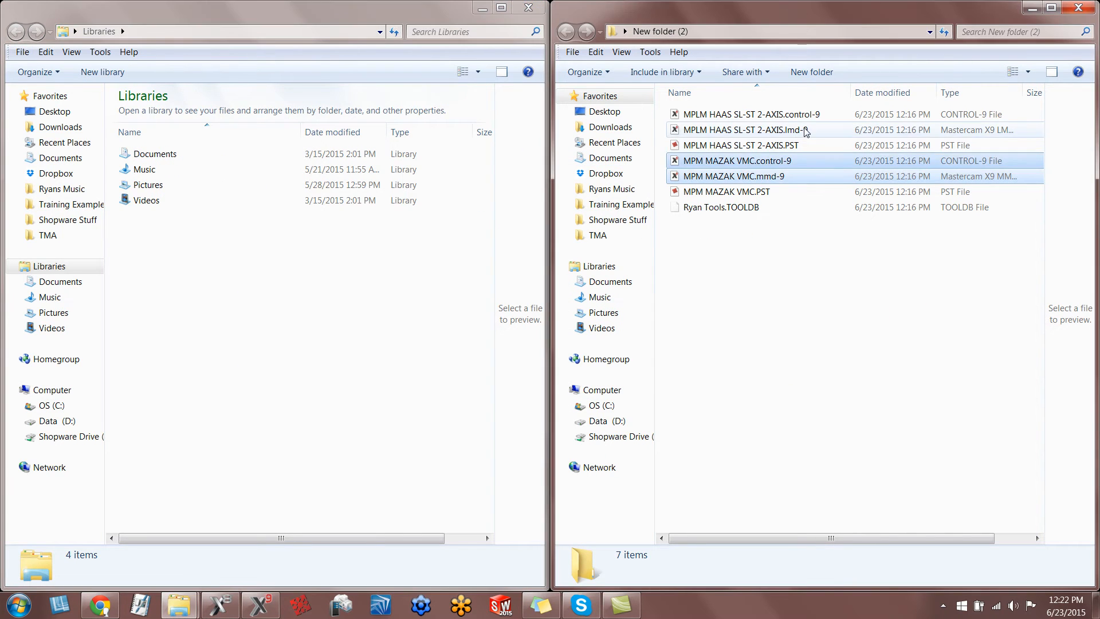
ctrl+click(809, 130)
ctrl+click(813, 115)
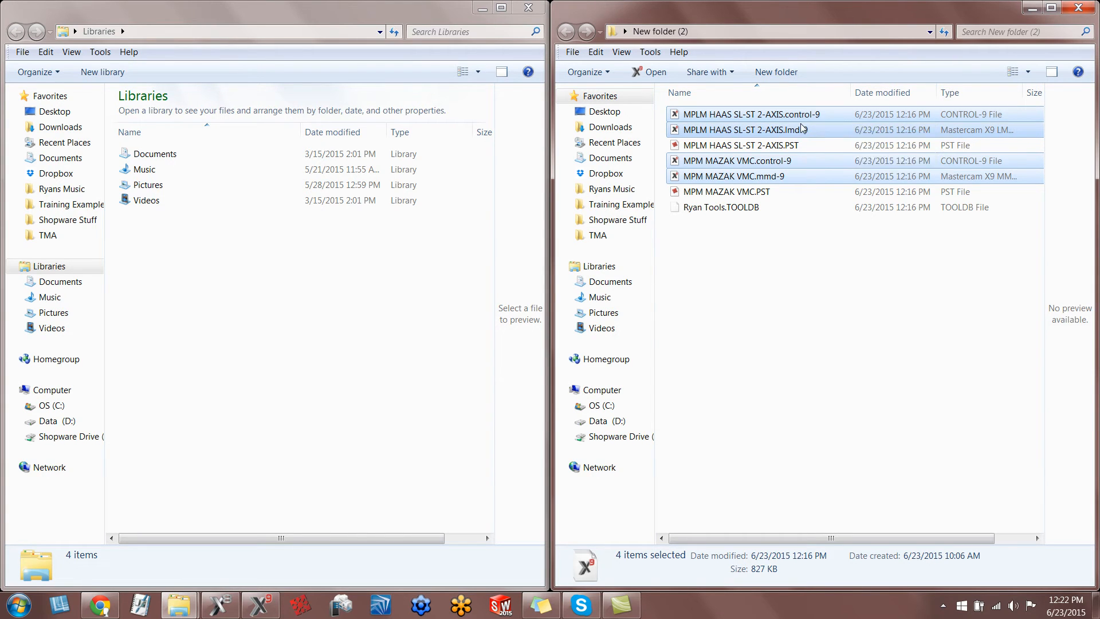
right_click(802, 125)
click(824, 247)
click(59, 282)
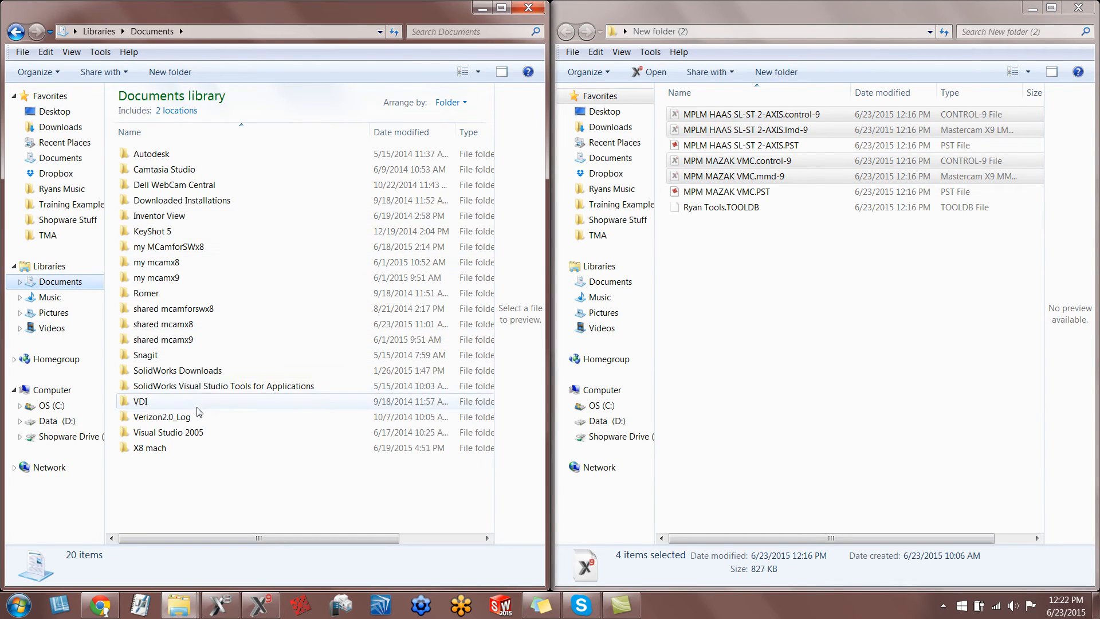
double_click(189, 339)
double_click(191, 170)
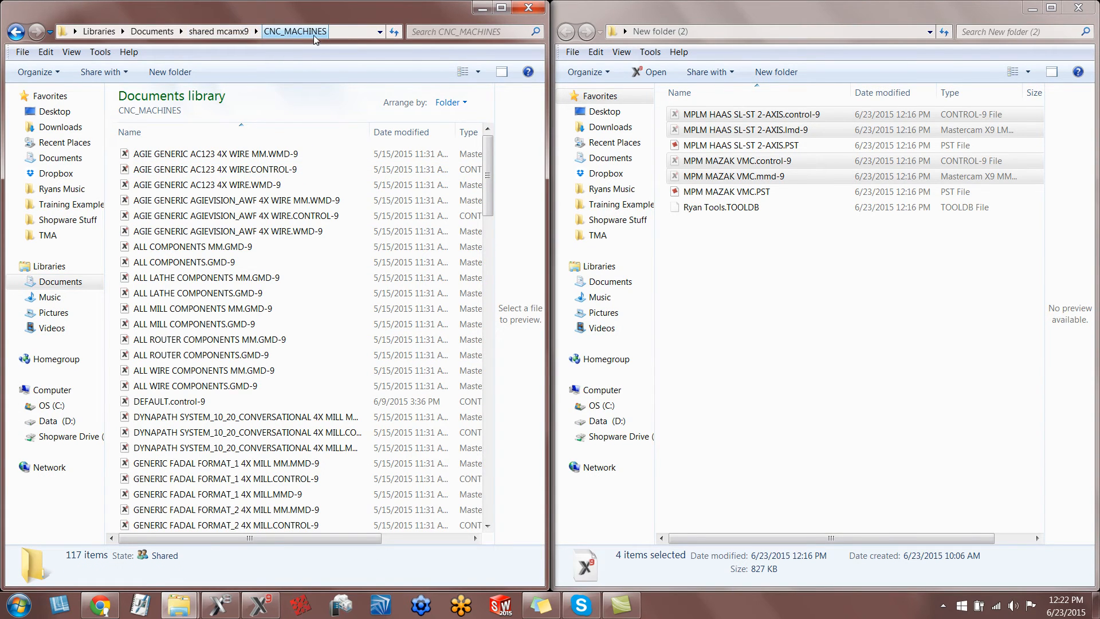
key(ctrl+v)
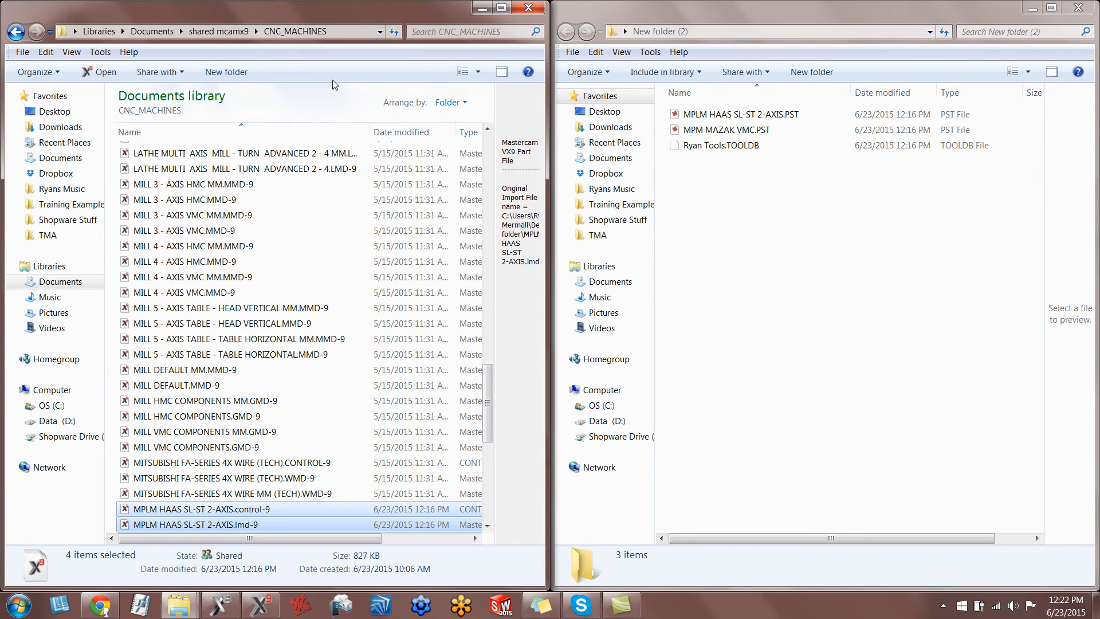
Move MPLM HAAS SL-ST 2-AXIS.PST from New folder (2) into the shared mcamx9 lathe Posts folder.
click(218, 32)
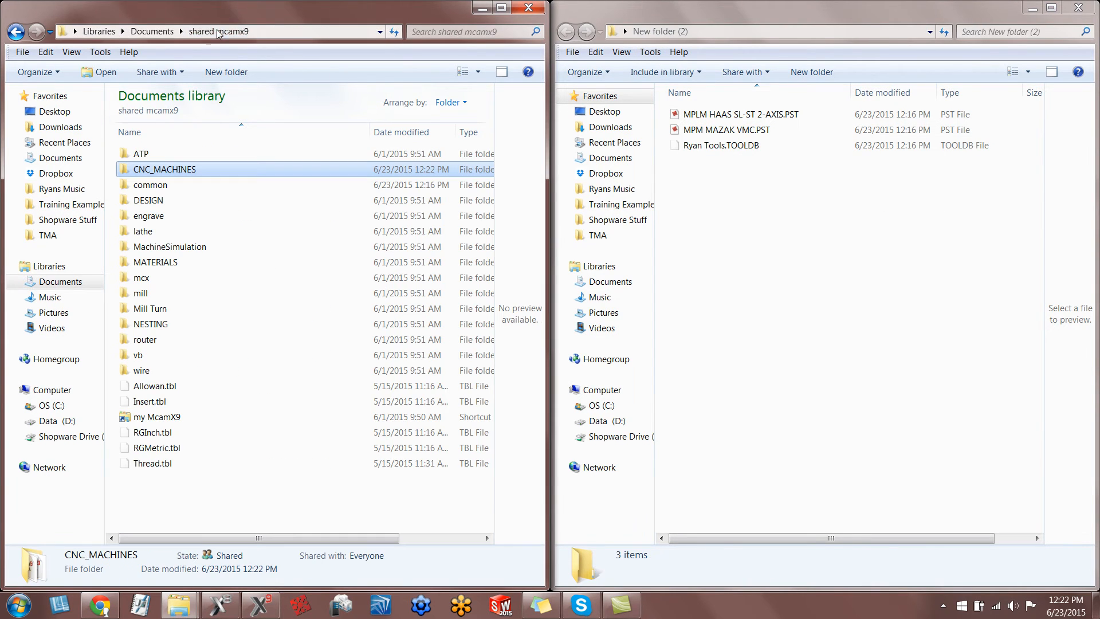
double_click(144, 231)
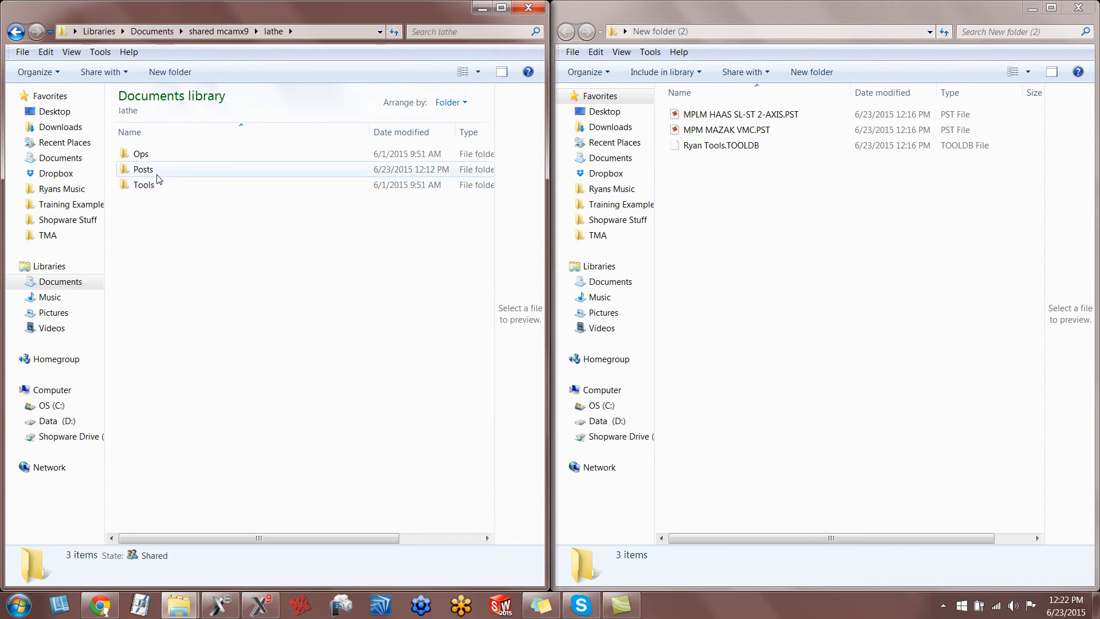
double_click(158, 172)
click(761, 116)
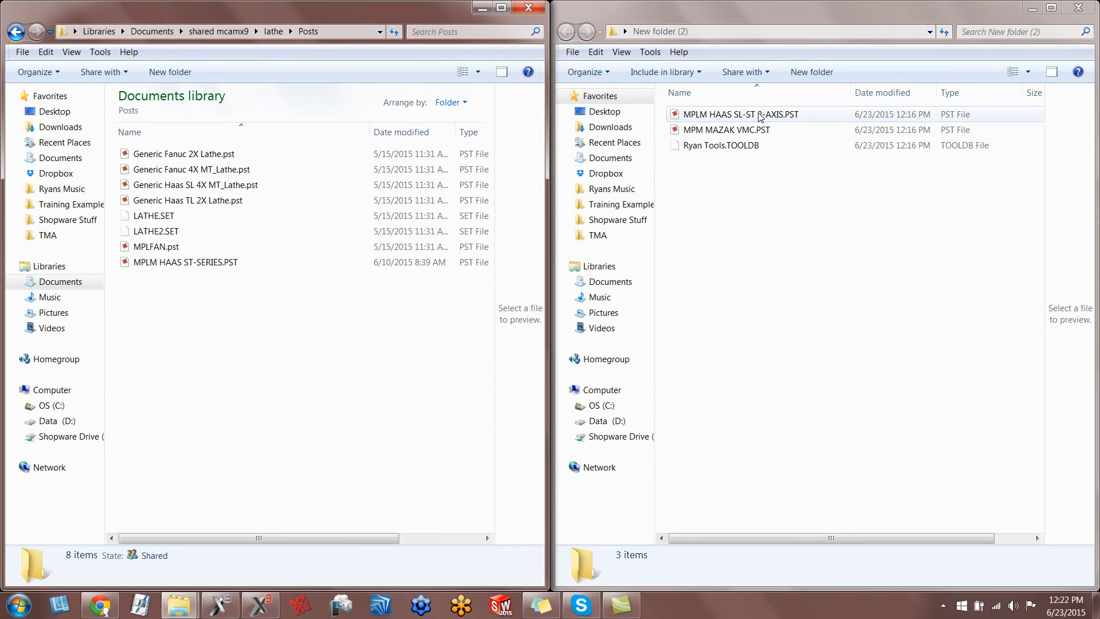
right_click(760, 116)
click(783, 271)
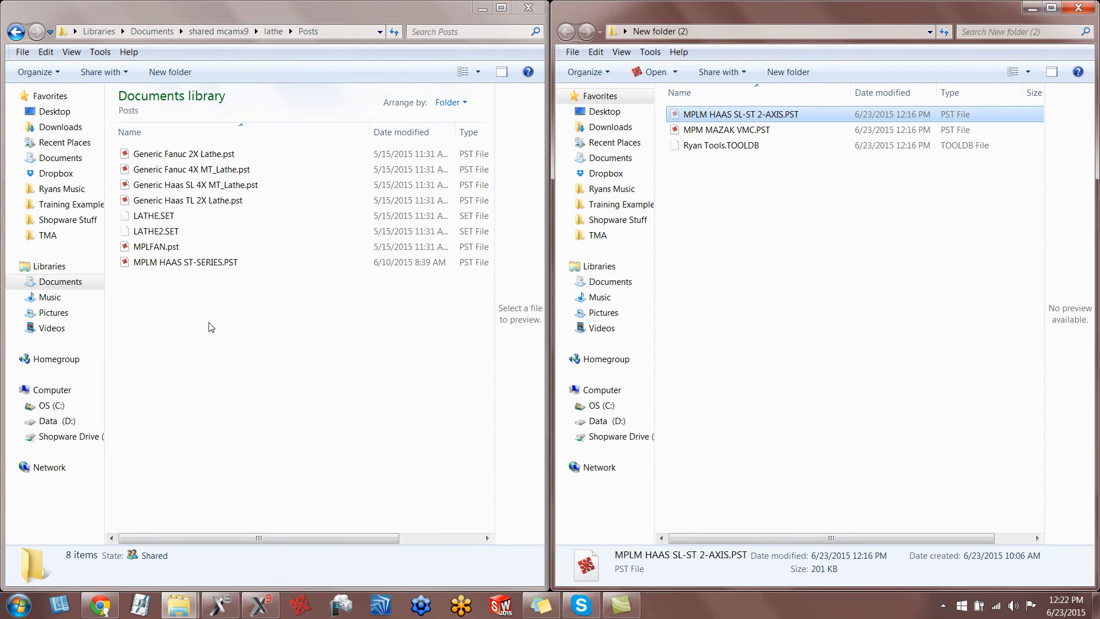
right_click(209, 322)
click(247, 407)
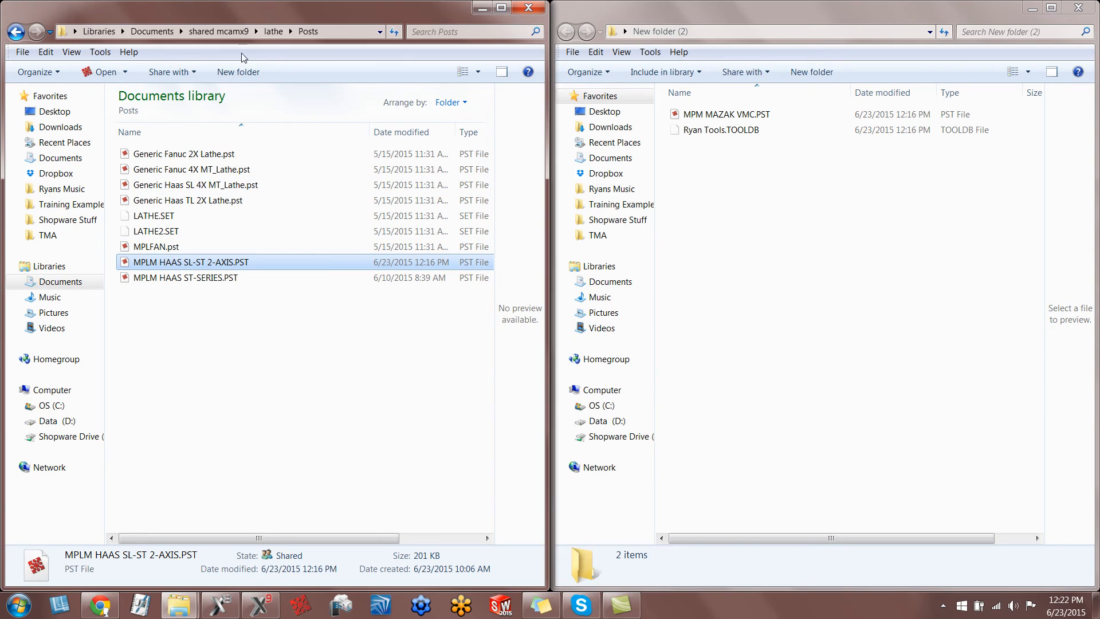
Move MPM MAZAK VMC.PST from New folder (2) into the shared mcamx9 mill Posts folder.
click(232, 33)
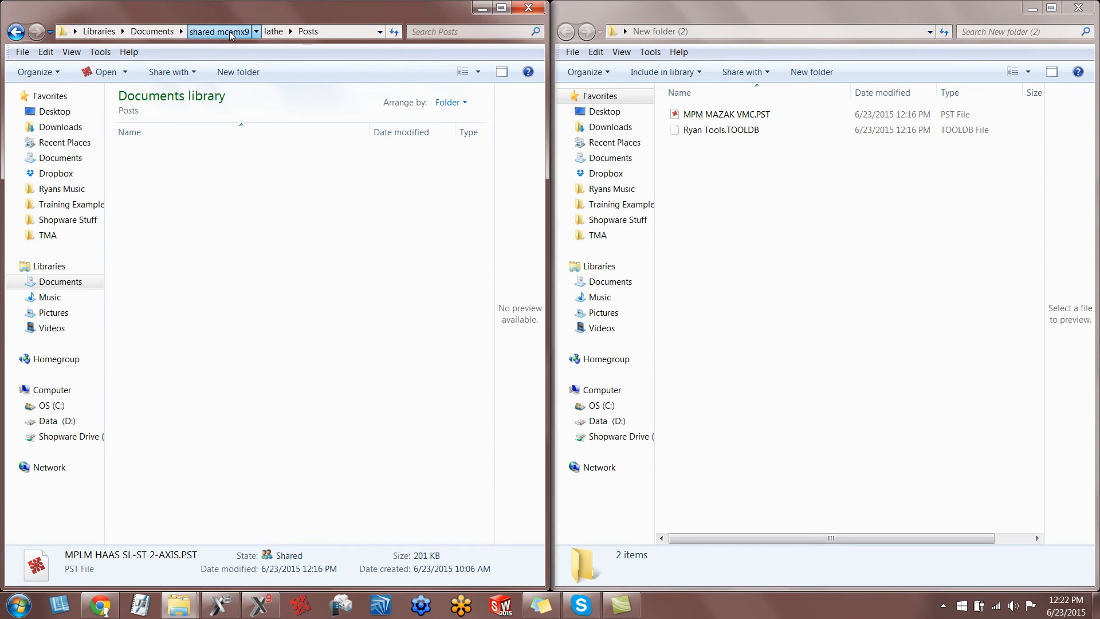
double_click(161, 295)
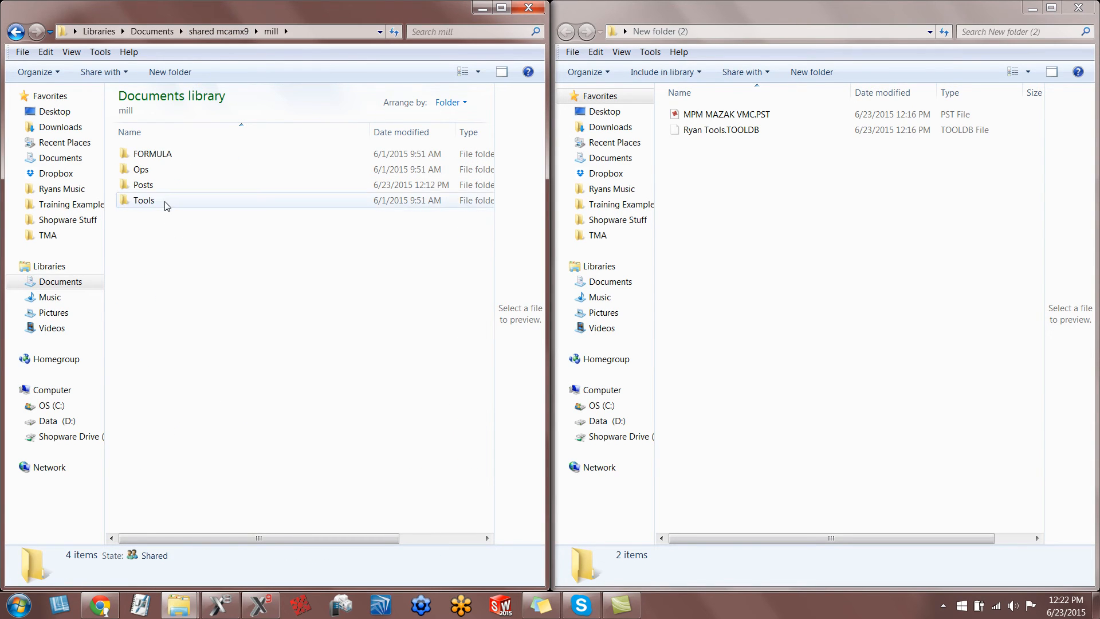
double_click(163, 186)
right_click(742, 119)
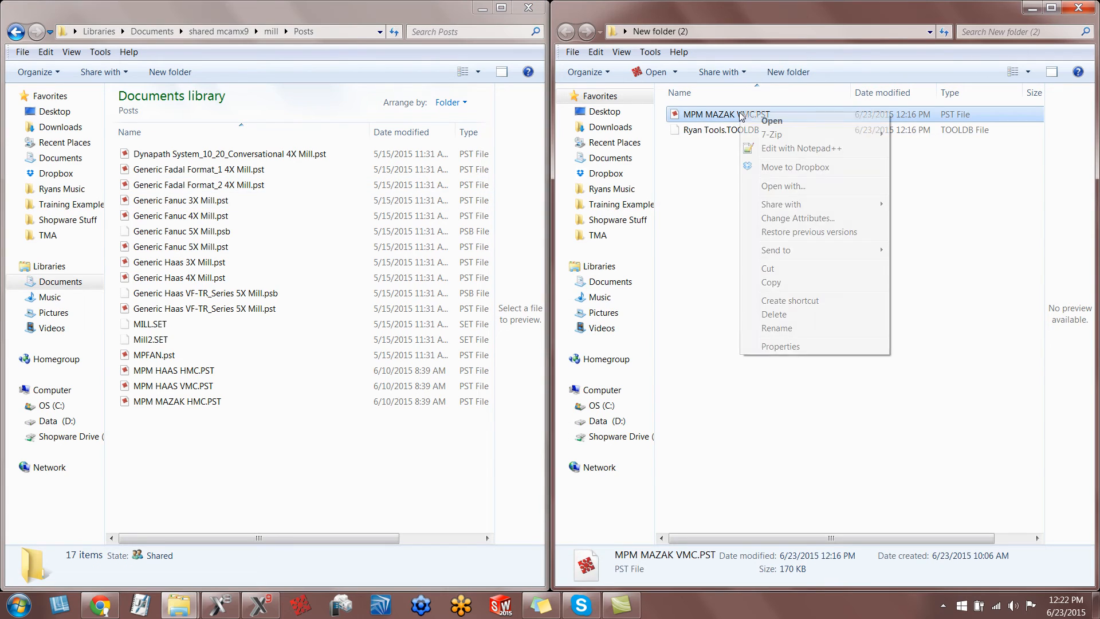
click(767, 268)
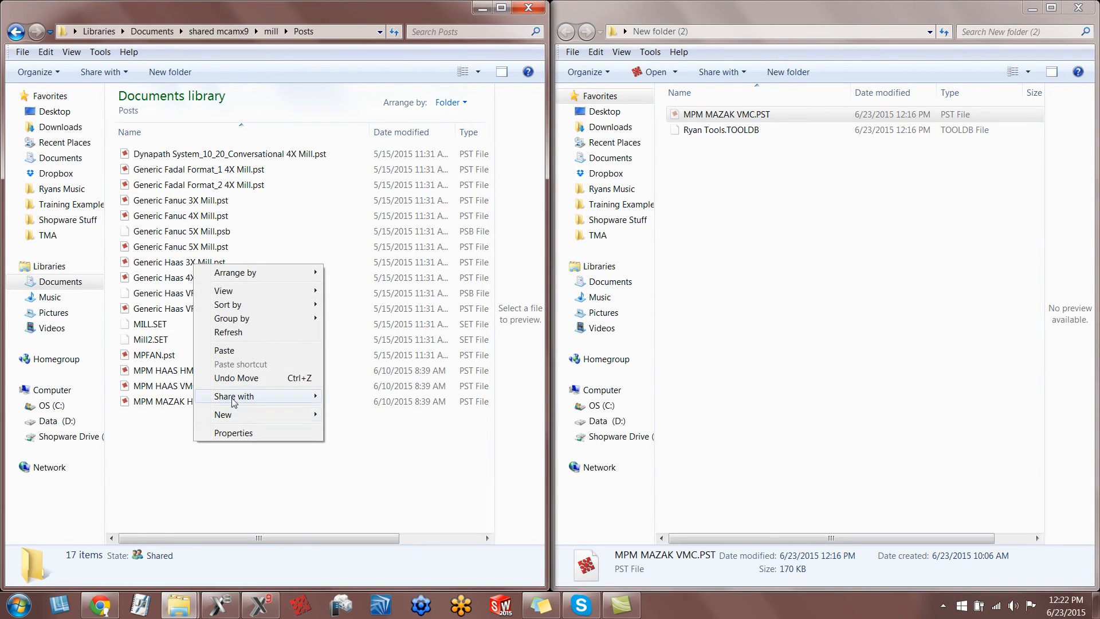
click(235, 350)
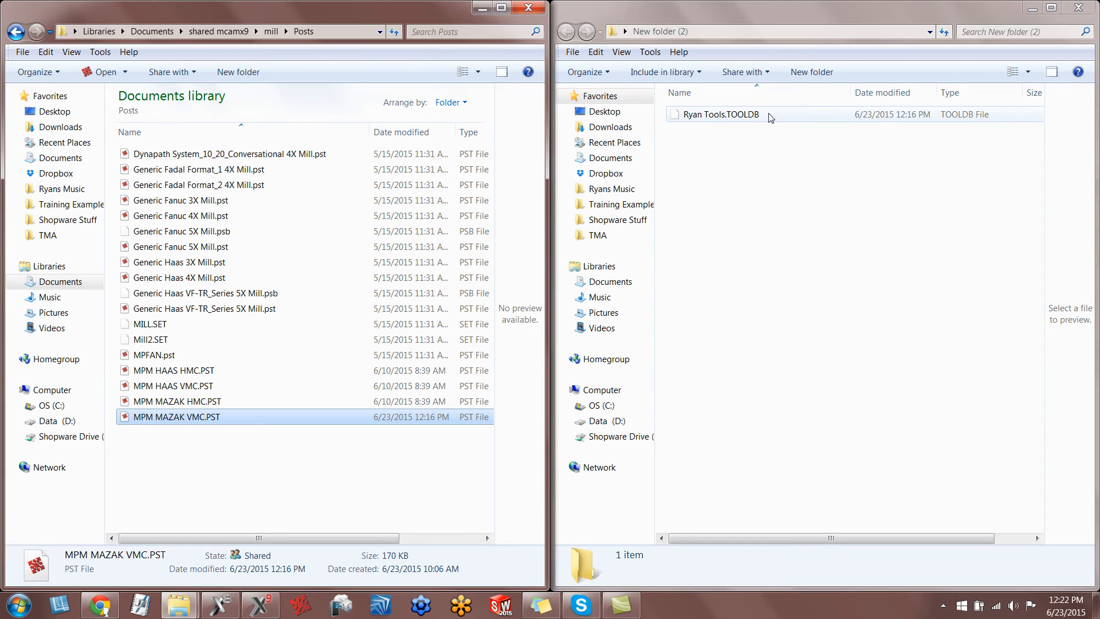
Move the owner-named Tools.TOOLDB library into the shared mcamx9 mill Tools folder and switch back to Mastercam X9.
click(271, 31)
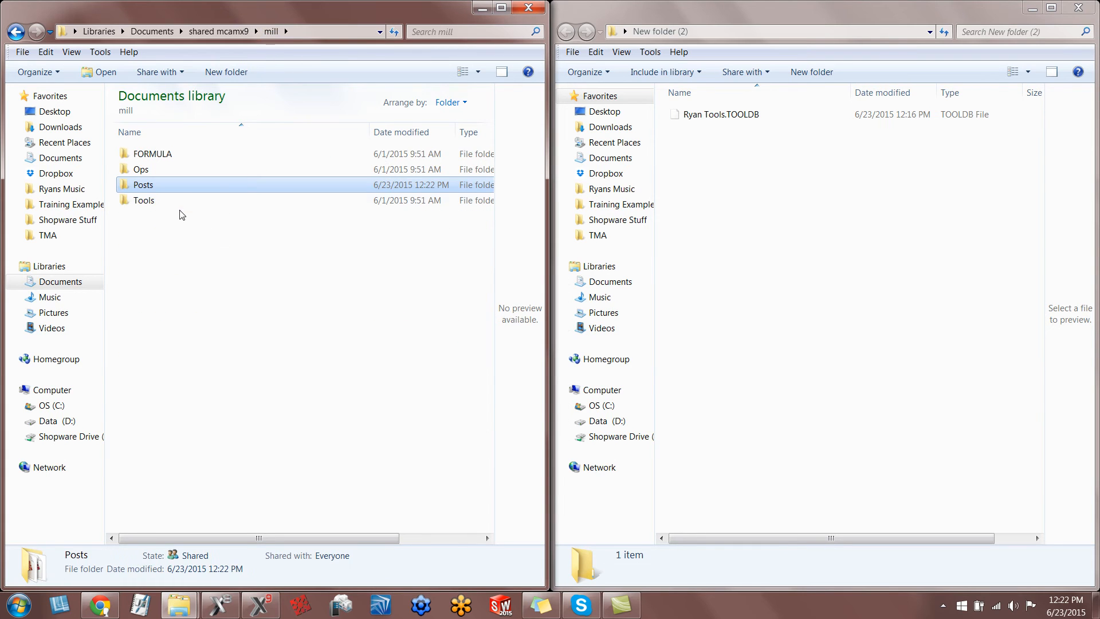
double_click(180, 211)
right_click(749, 117)
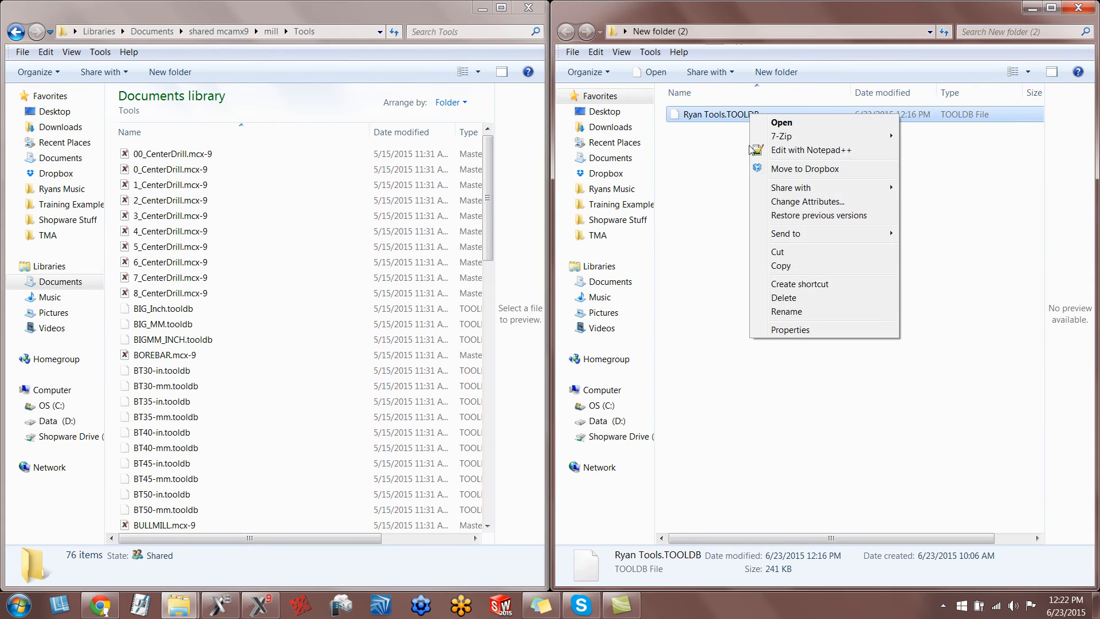
click(773, 262)
right_click(286, 365)
click(317, 452)
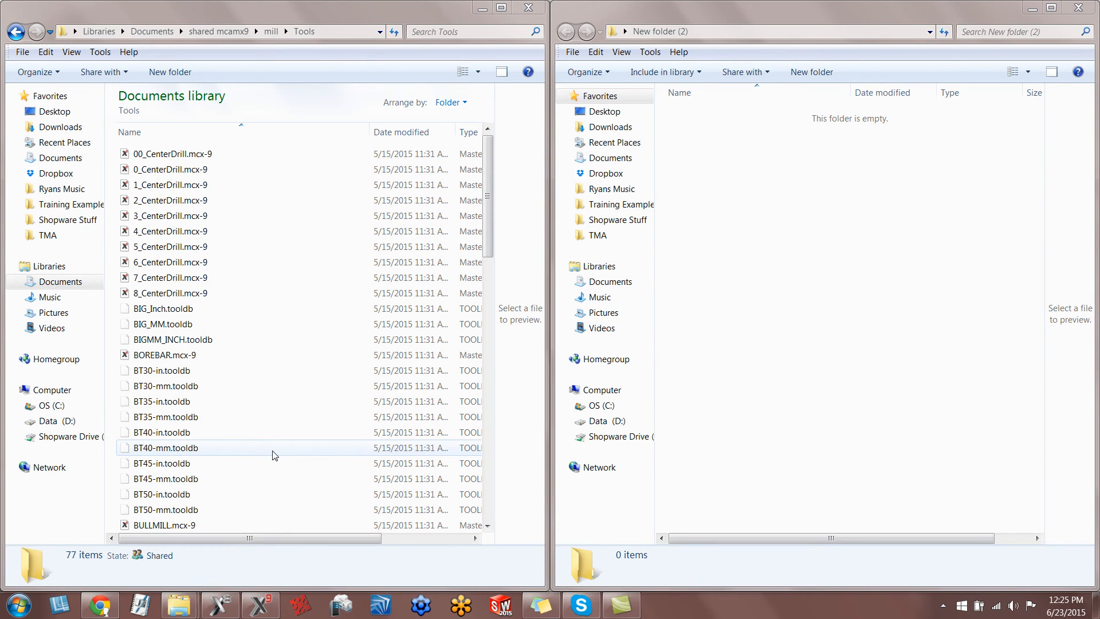
click(260, 604)
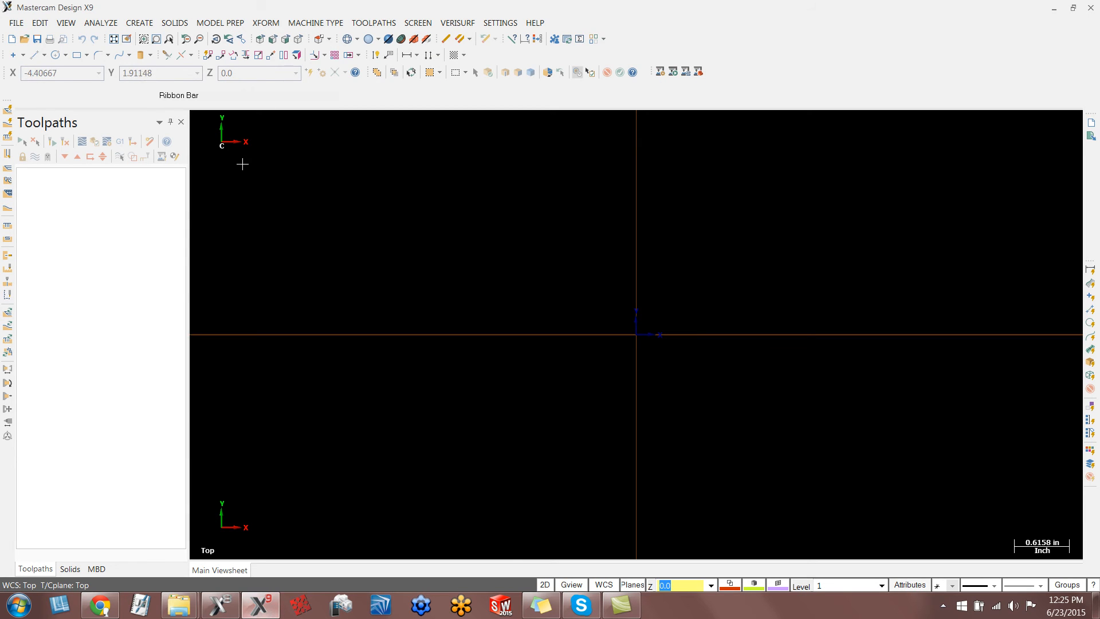
Add MPM MAZAK VMC.mmd-9 from the shared mcamx9 CNC_Machines folder to the list of selectable mill machine definitions.
click(308, 25)
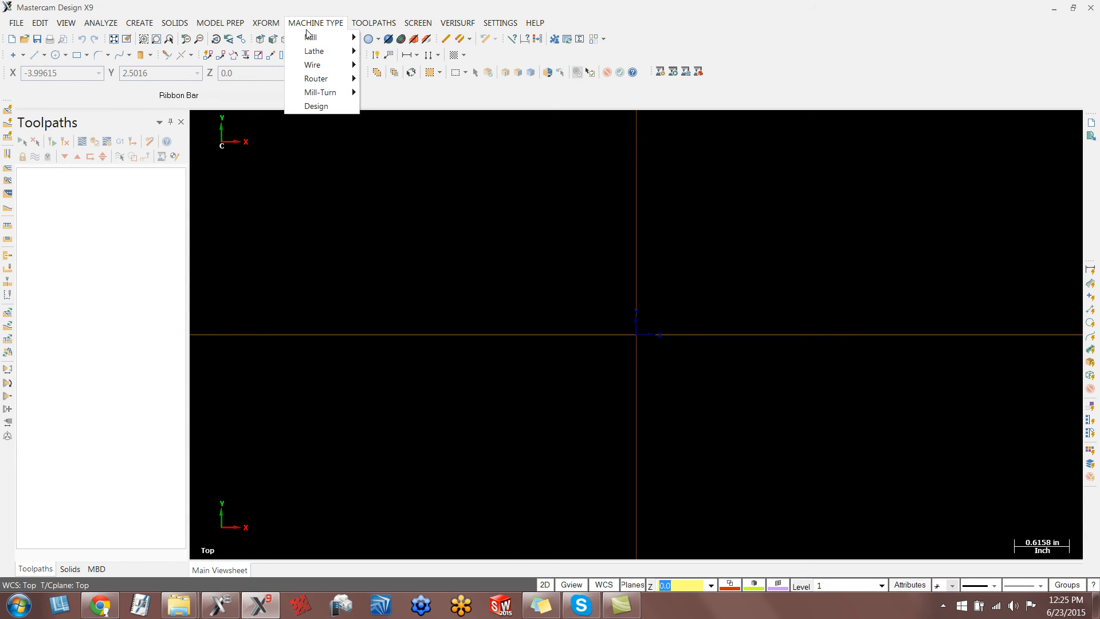
mouse_move(310, 38)
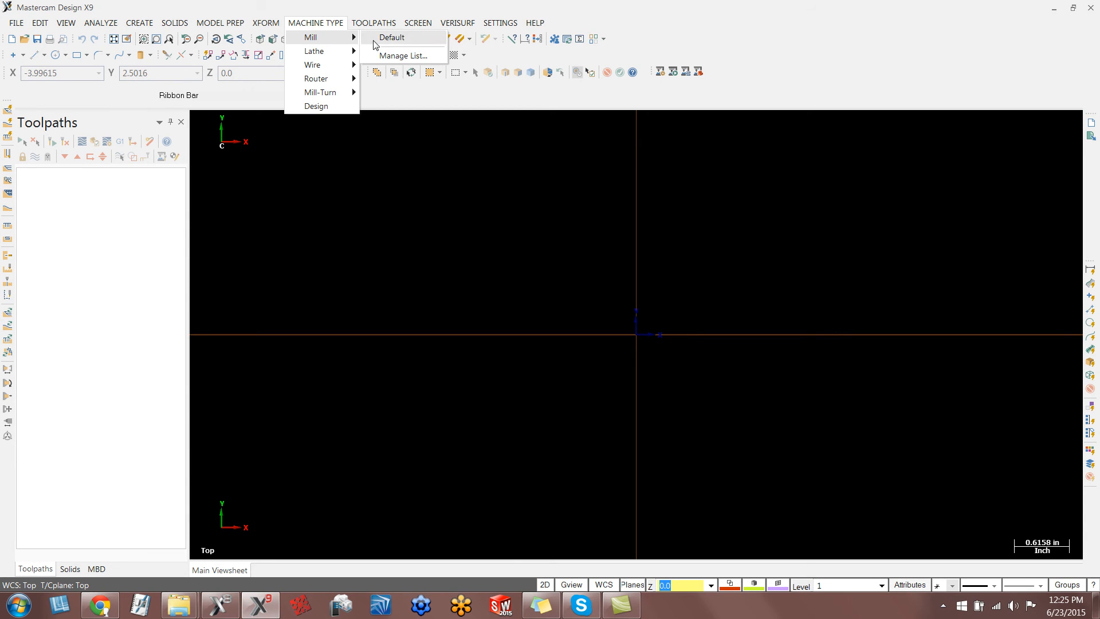
click(405, 56)
drag(174, 252, 174, 340)
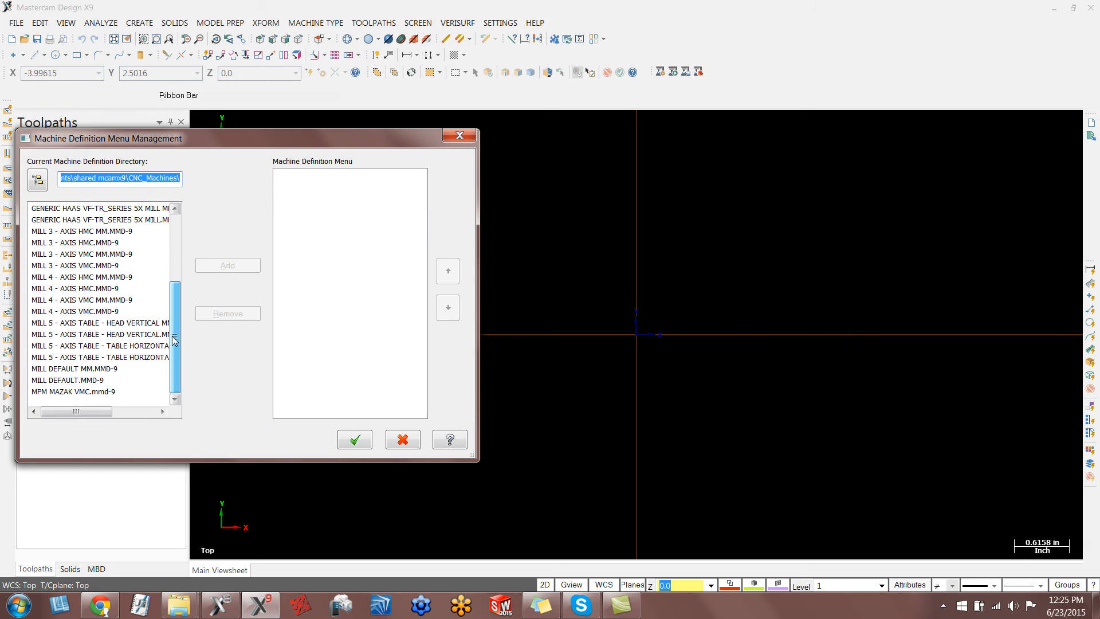
click(68, 392)
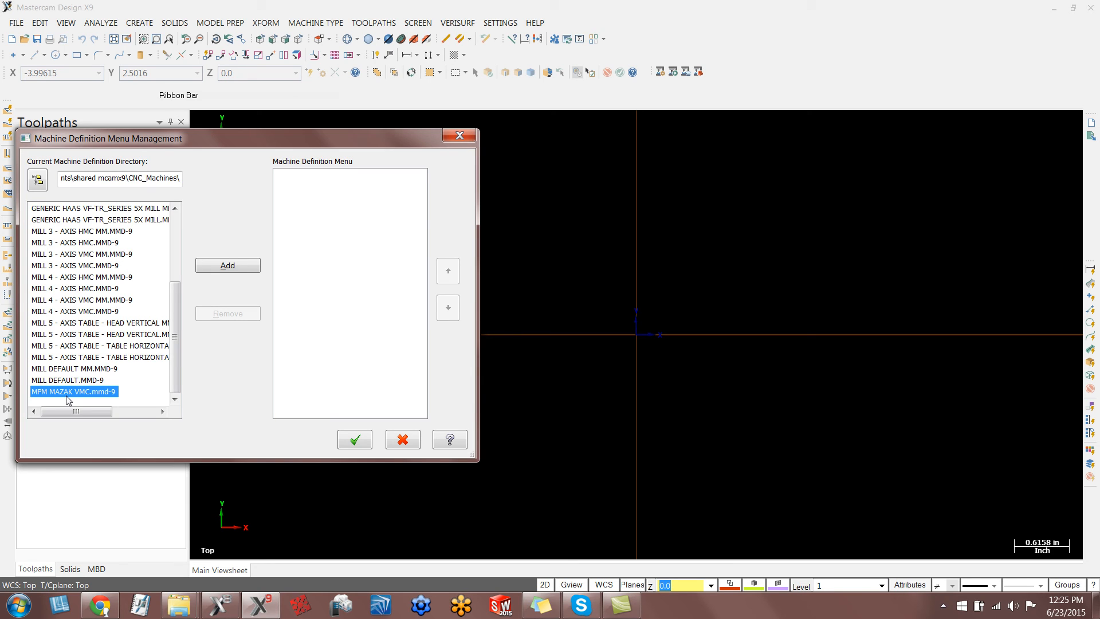
click(228, 265)
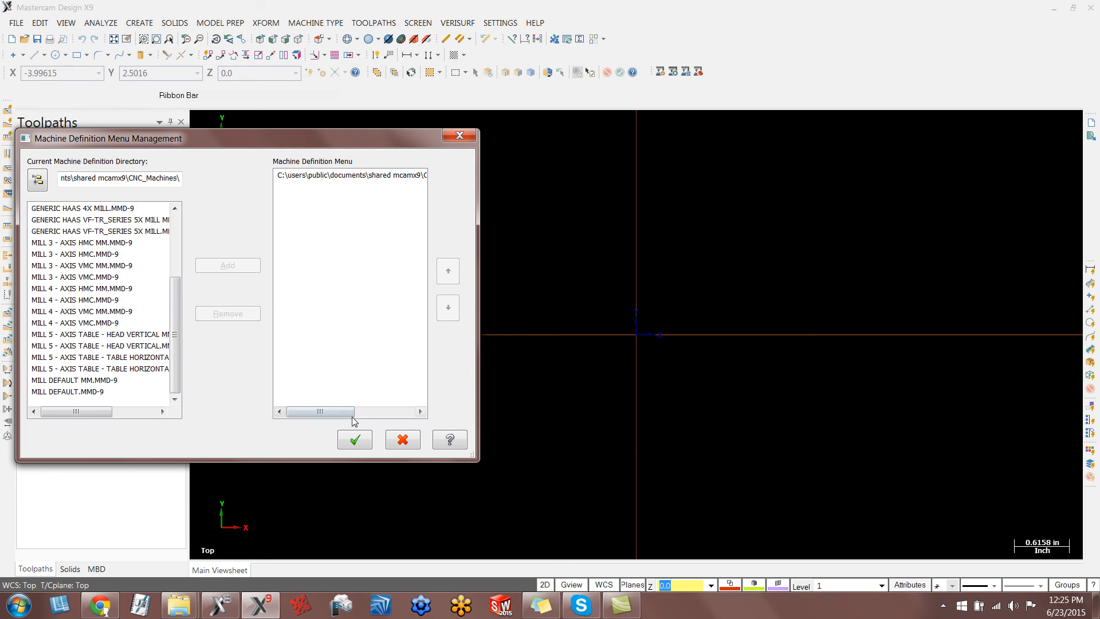
click(356, 439)
Add MPLM HAAS SL-ST 2-AXIS.lmd-9 from the shared mcamx9 CNC_Machines folder to the list of selectable lathe machine definitions.
click(318, 25)
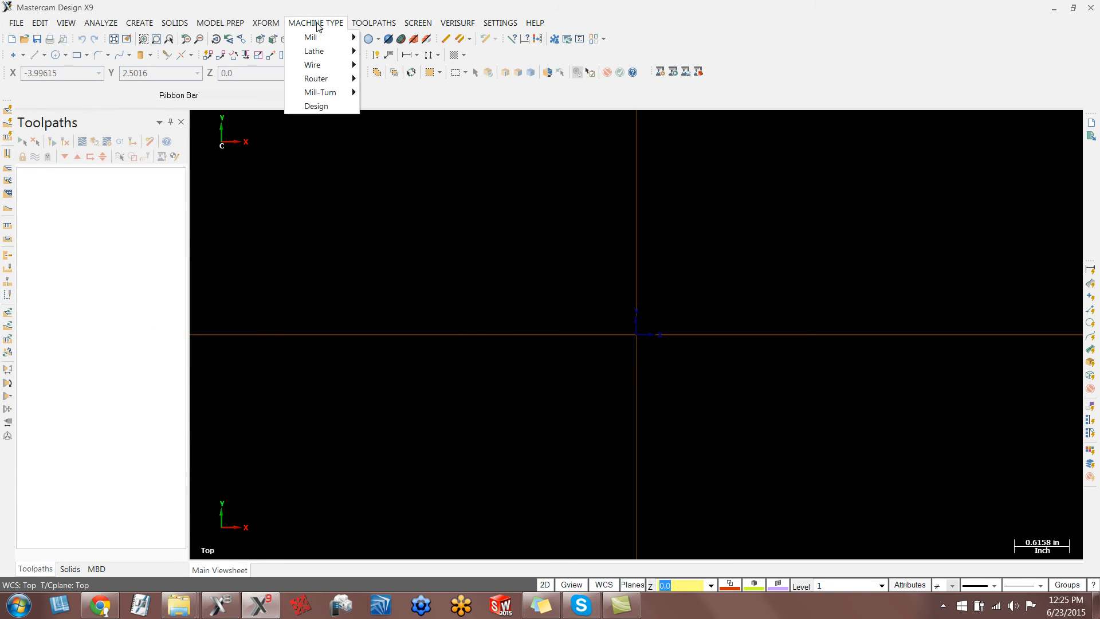
mouse_move(315, 57)
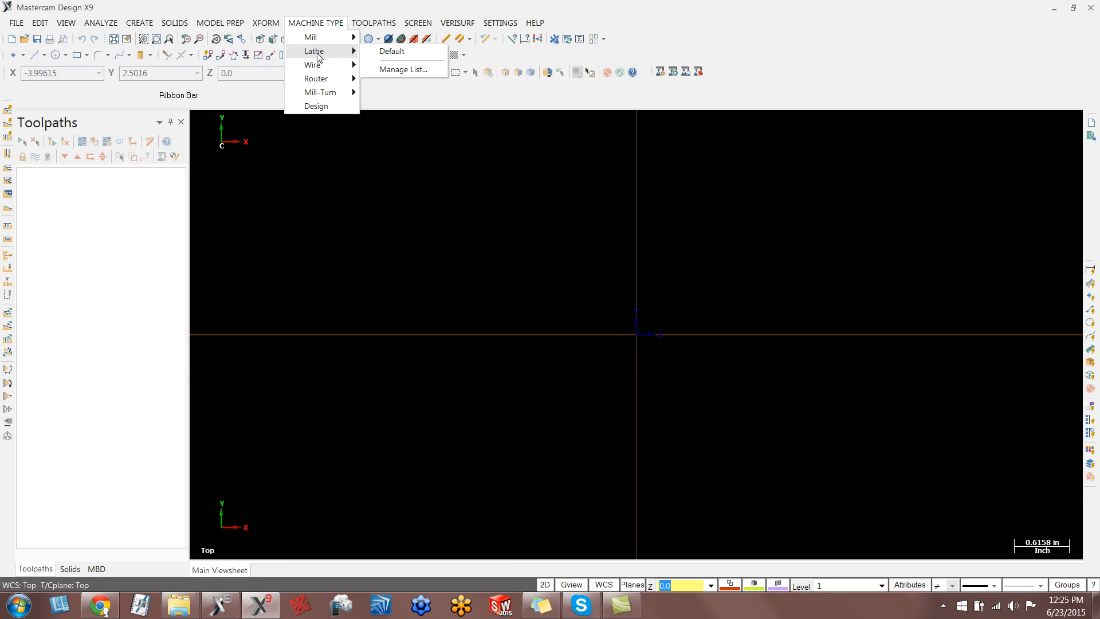
click(402, 69)
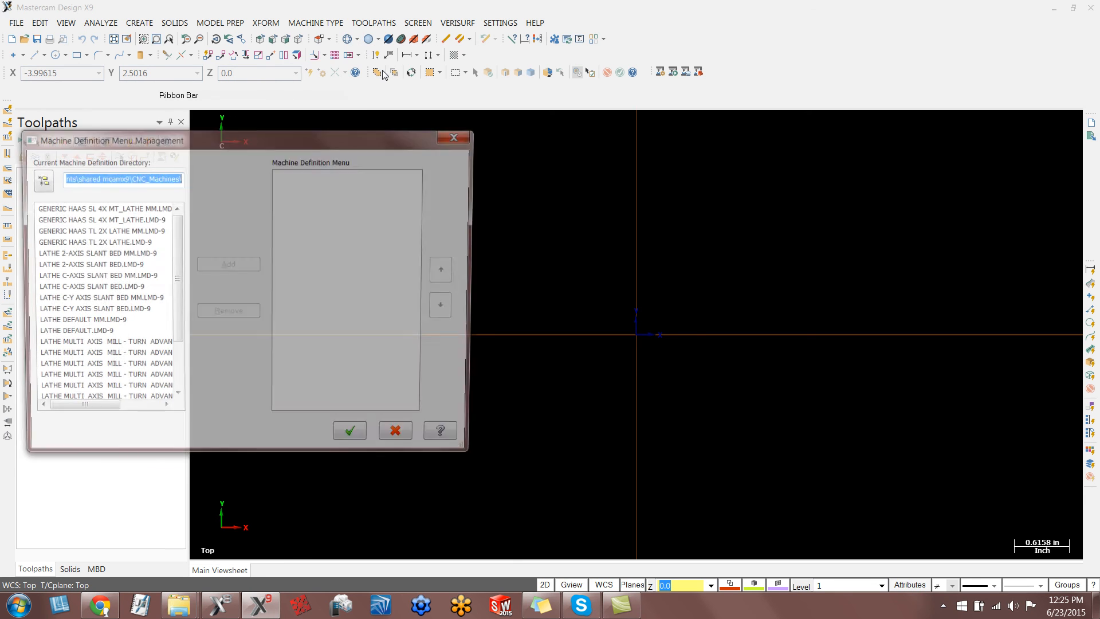
scroll(162, 254, down, 2)
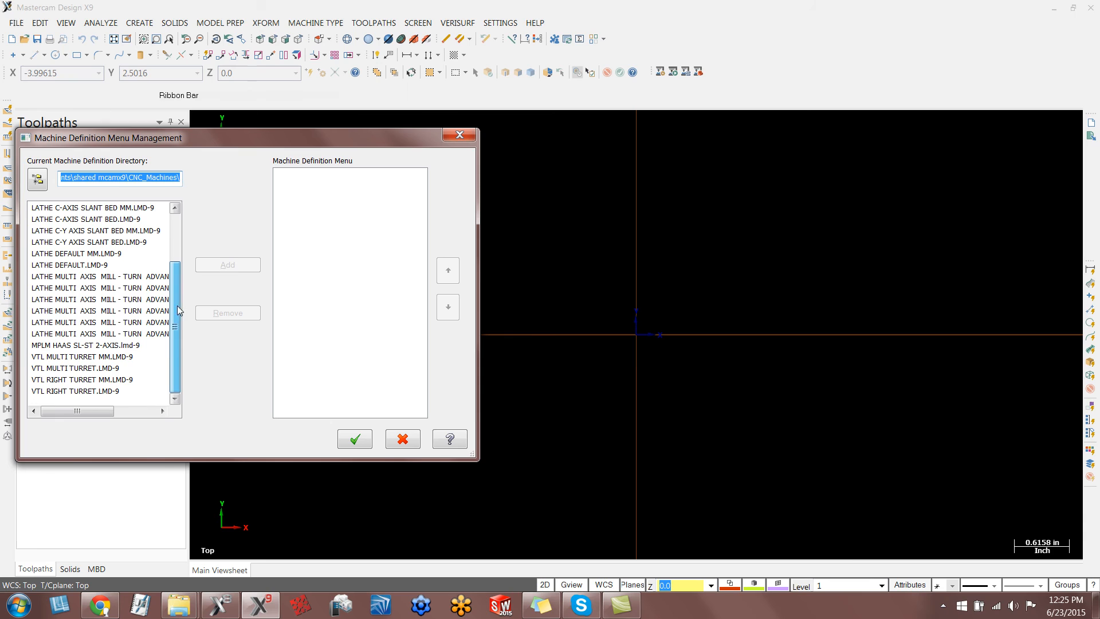
click(112, 346)
click(234, 266)
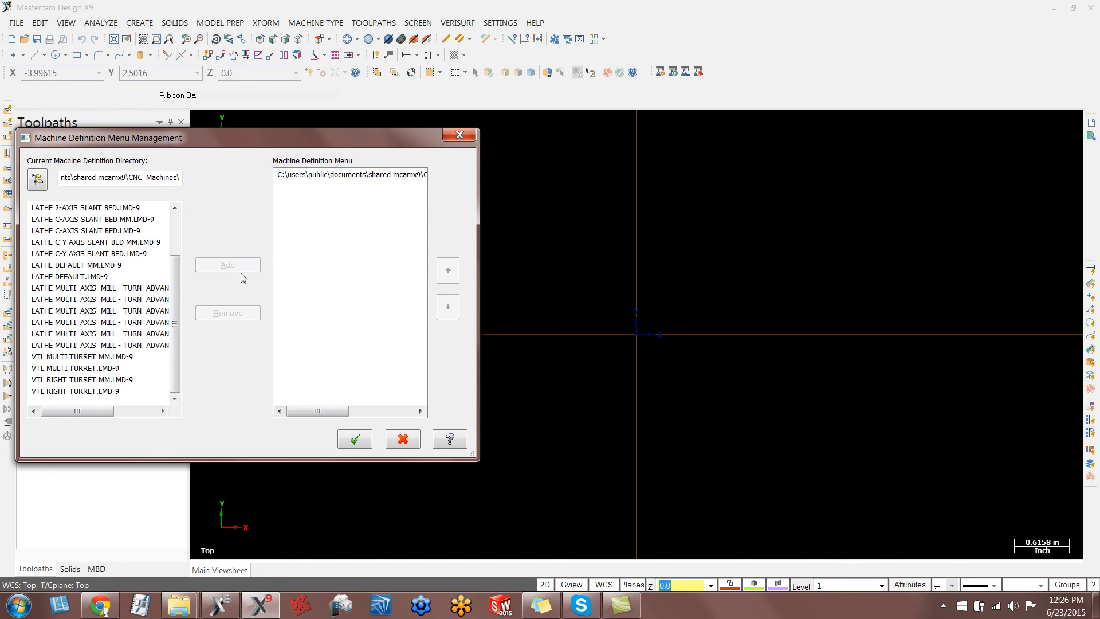
click(351, 441)
Load the MPLM HAAS SL-ST 2-AXIS.lmd-9 lathe as the active machine to create its machine group.
click(316, 23)
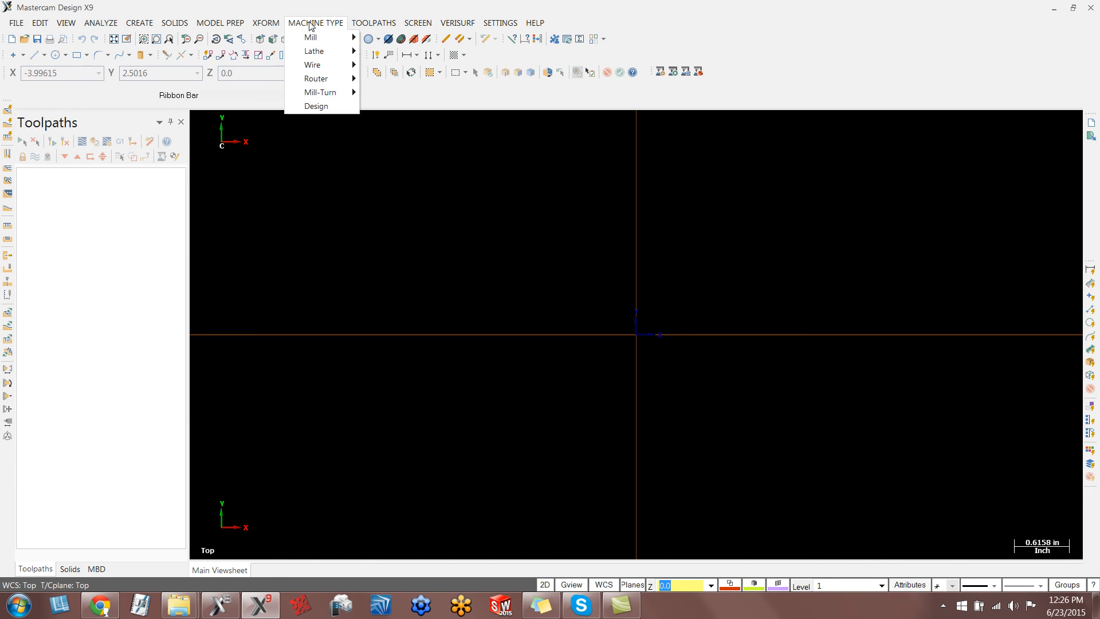
mouse_move(321, 37)
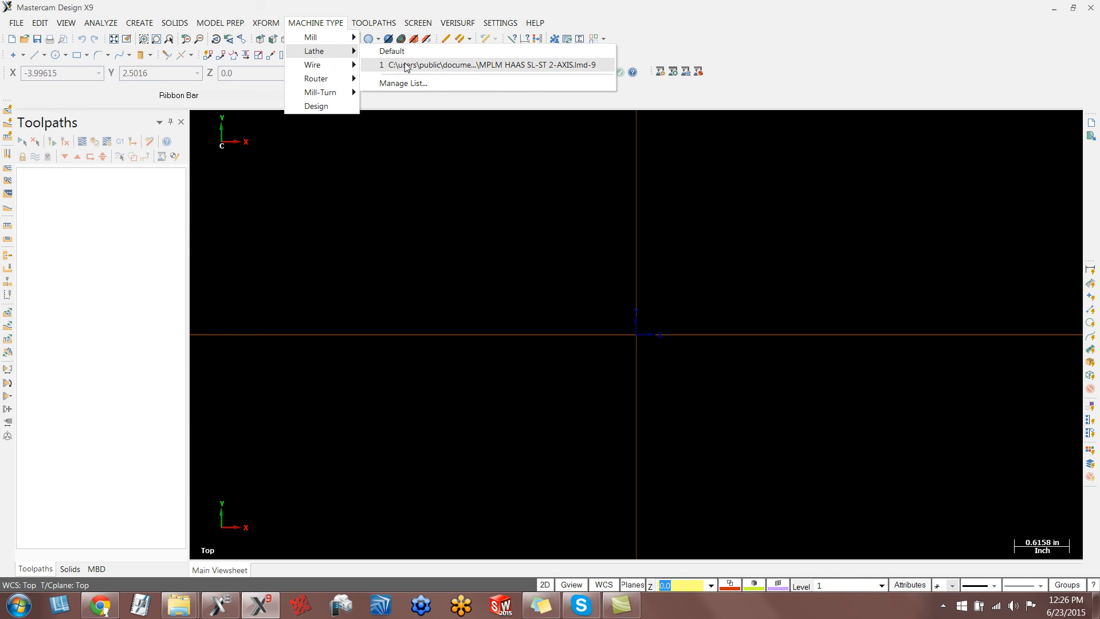
click(465, 67)
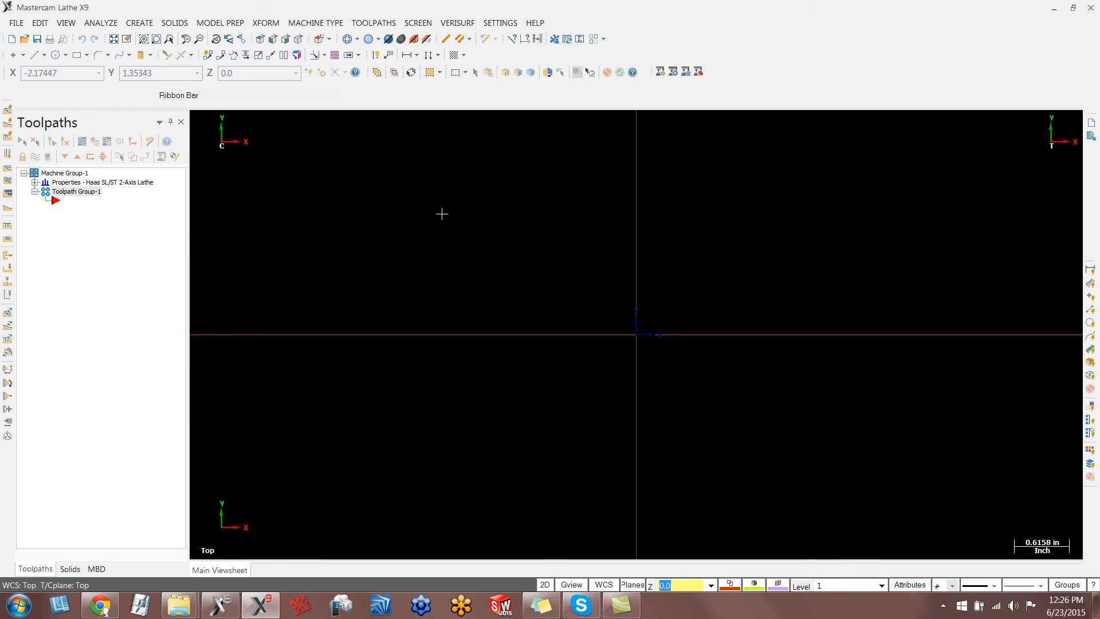